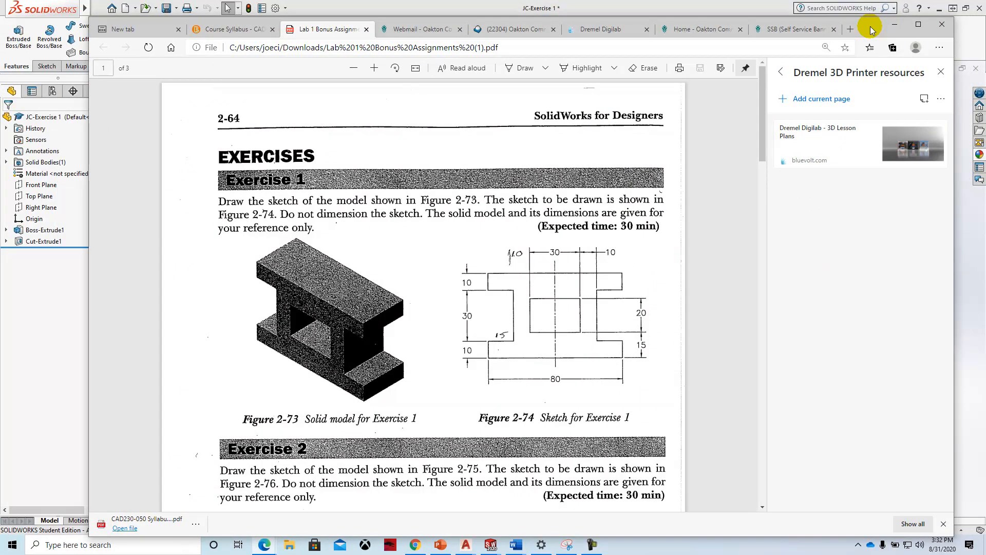
Move the exercise PDF window off the modeling screen and create a new part document
drag(872, 30, 861, 33)
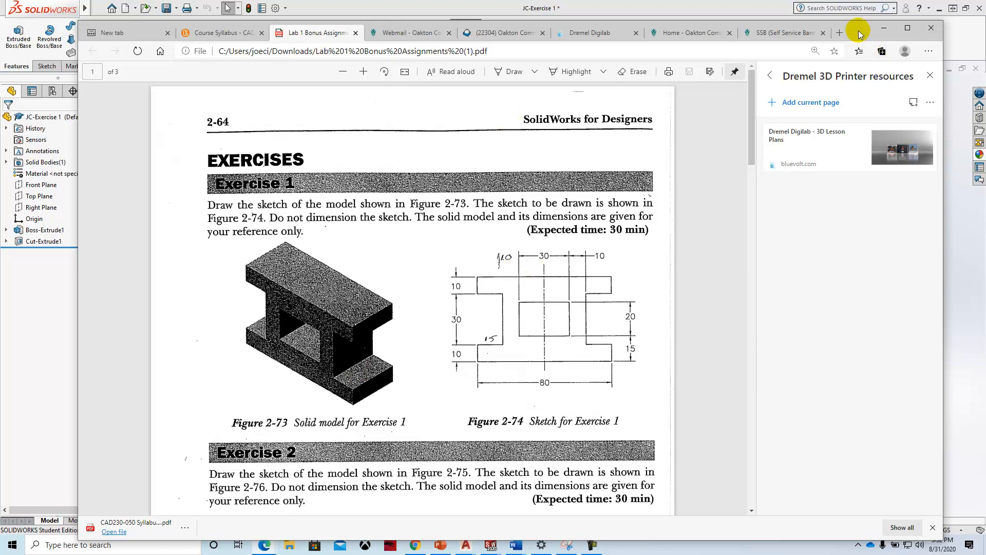
drag(859, 32, 1, 38)
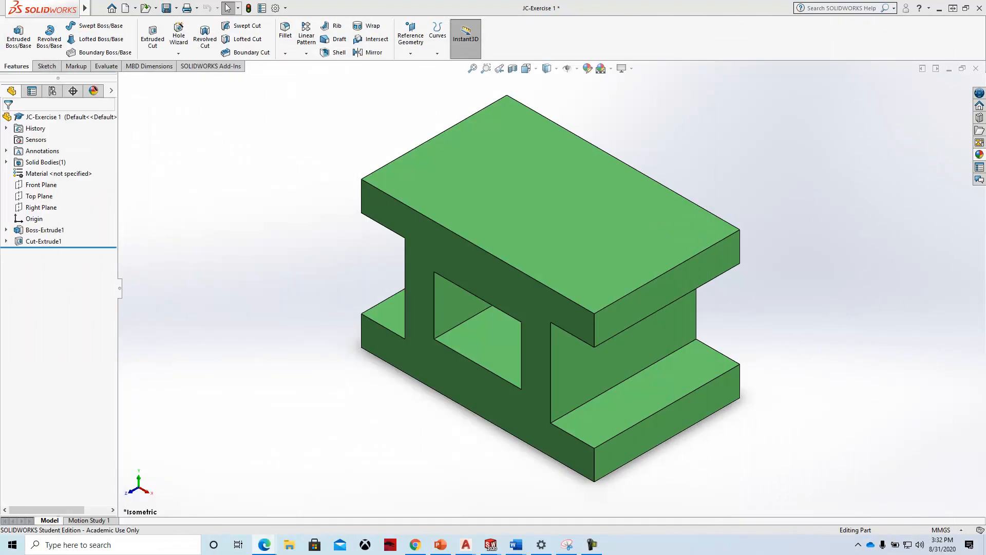
click(126, 8)
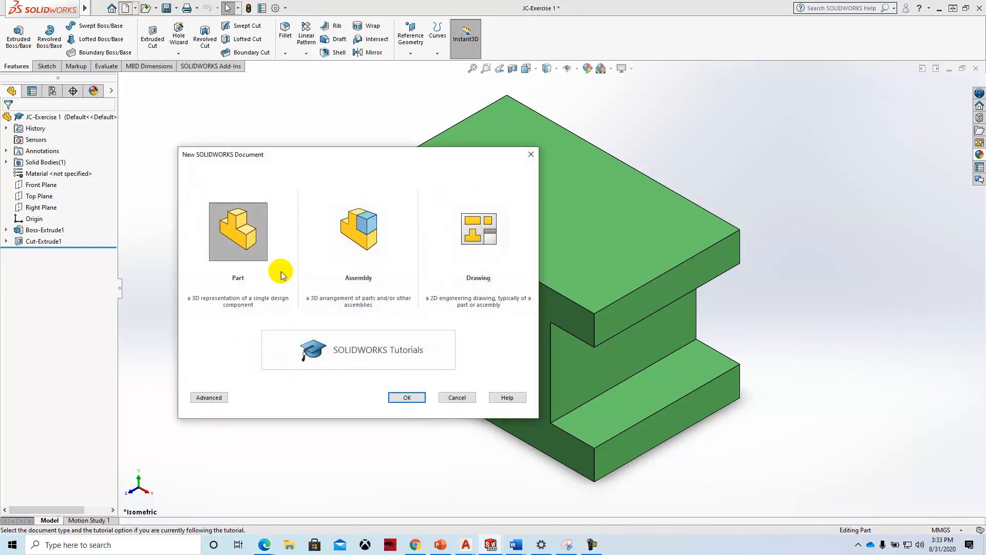
click(407, 397)
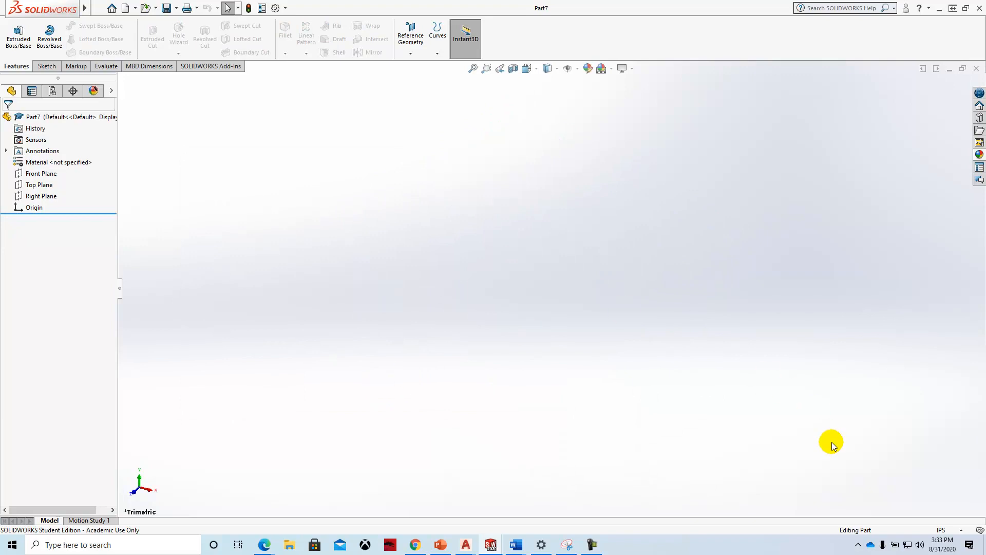
Set the part's units to MMGS (millimeter, gram, second) and its scene background to plain white
click(950, 530)
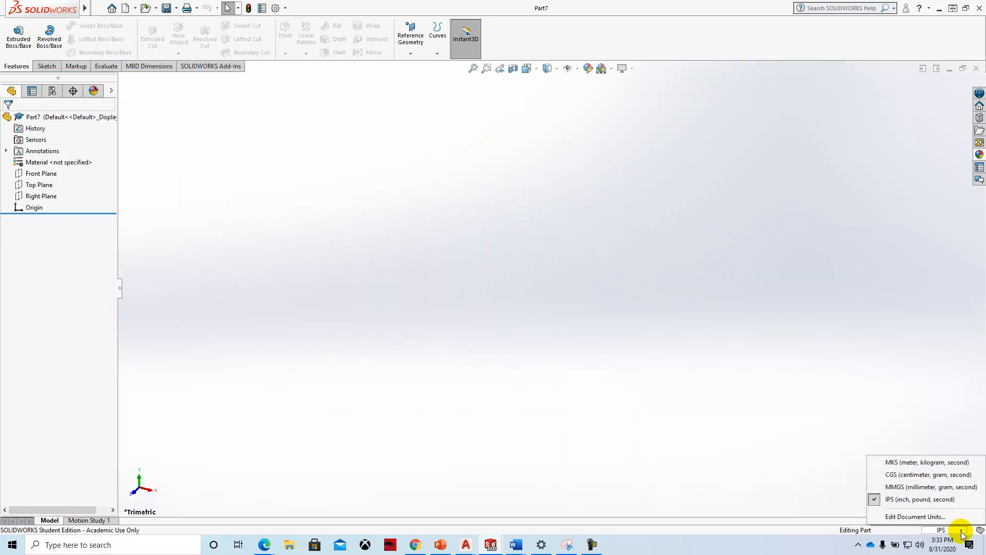
click(923, 490)
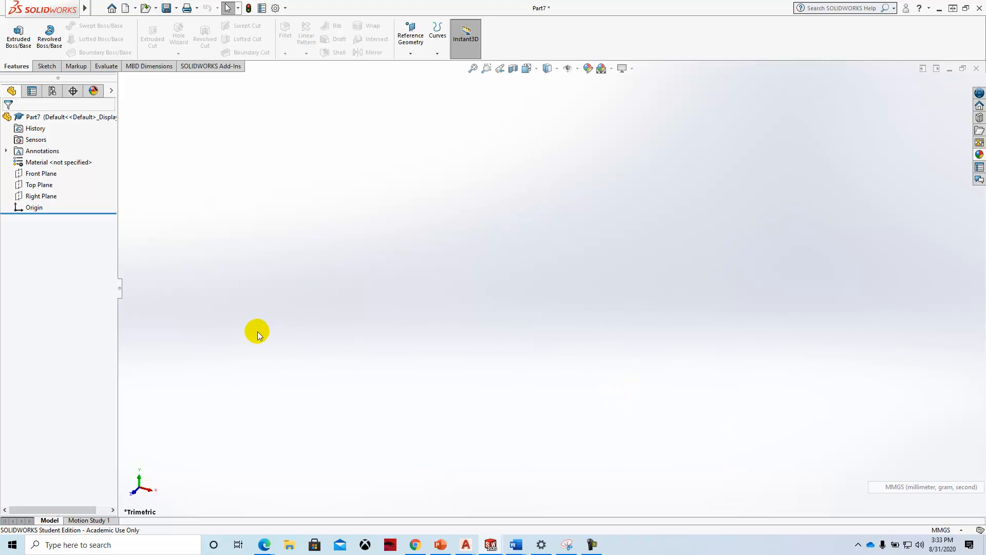
click(610, 68)
click(627, 94)
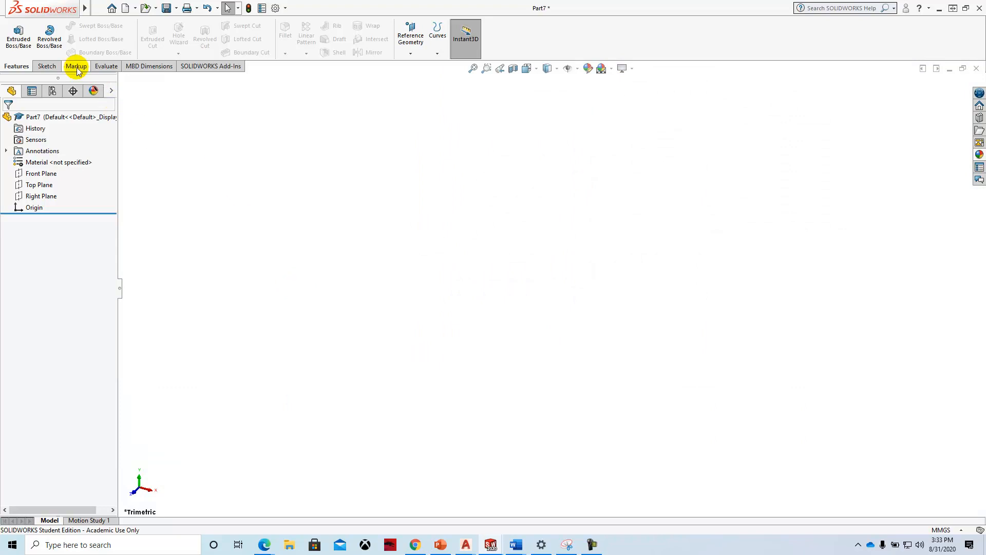
Start a new 2D sketch on the Front Plane
click(45, 67)
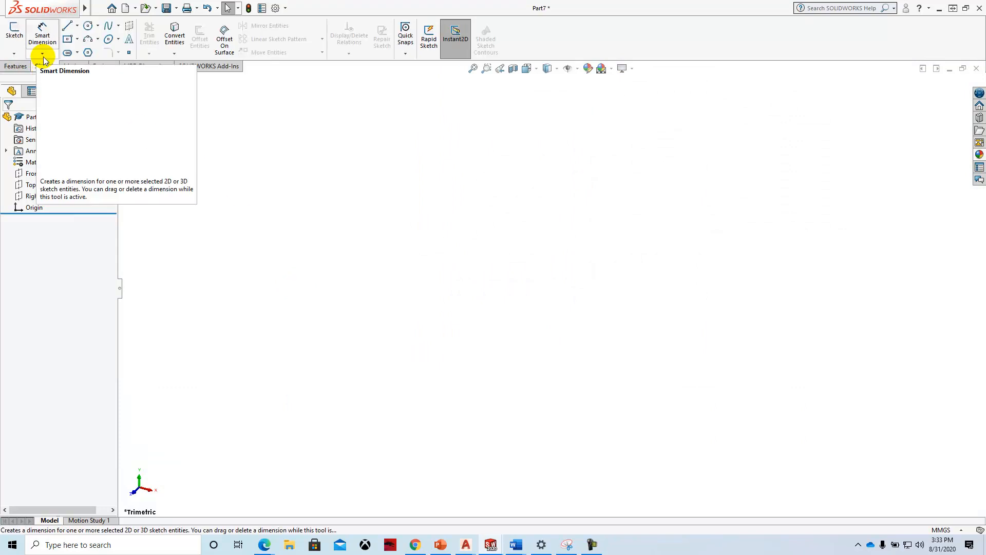
click(15, 55)
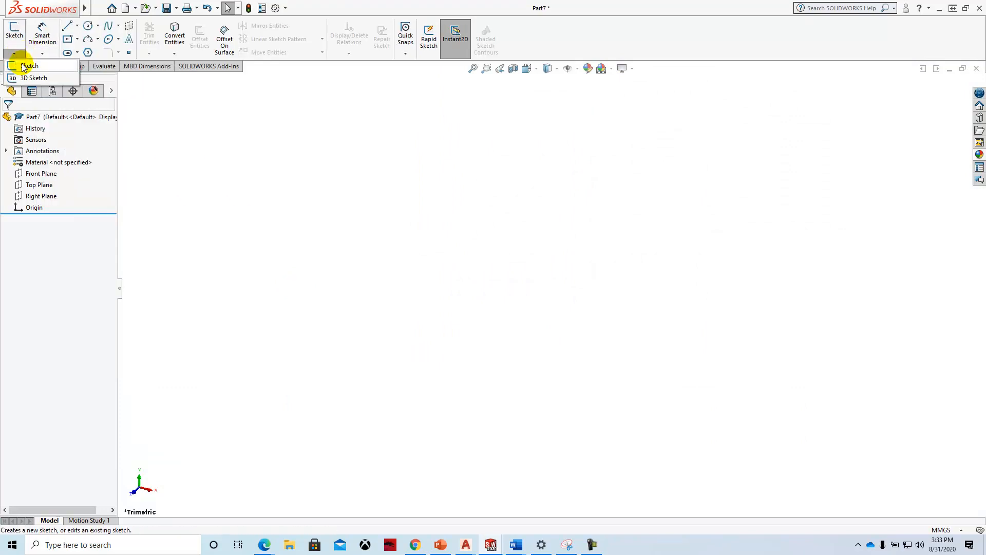
click(23, 73)
click(411, 153)
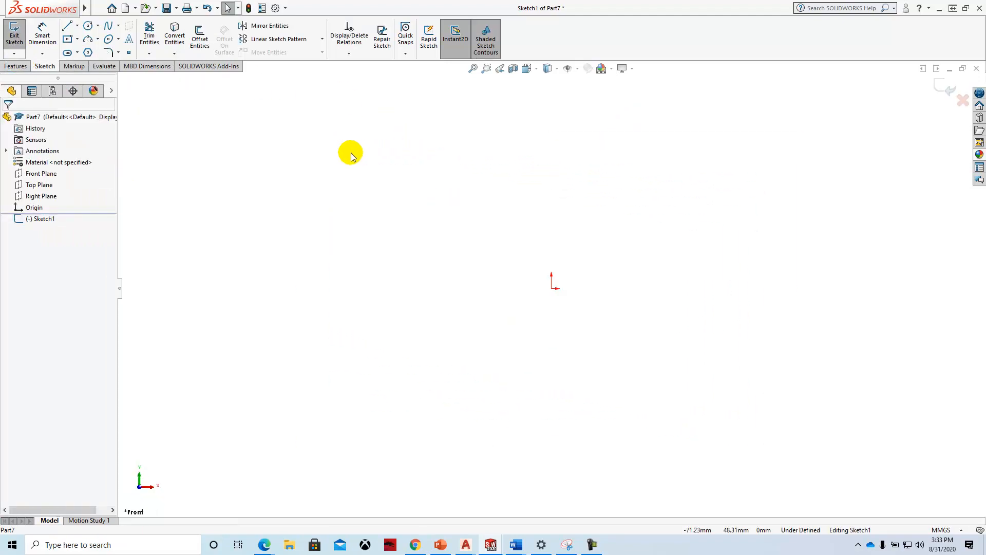
Draw two center rectangles on the origin, an outer one about 78 by 51 mm and an inner one about 25 by 19 mm
click(77, 39)
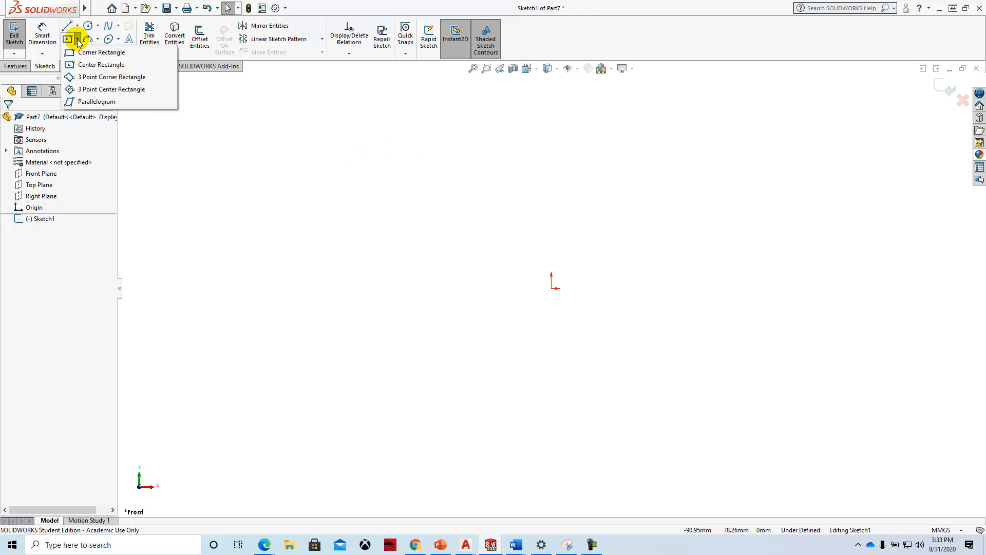
click(84, 66)
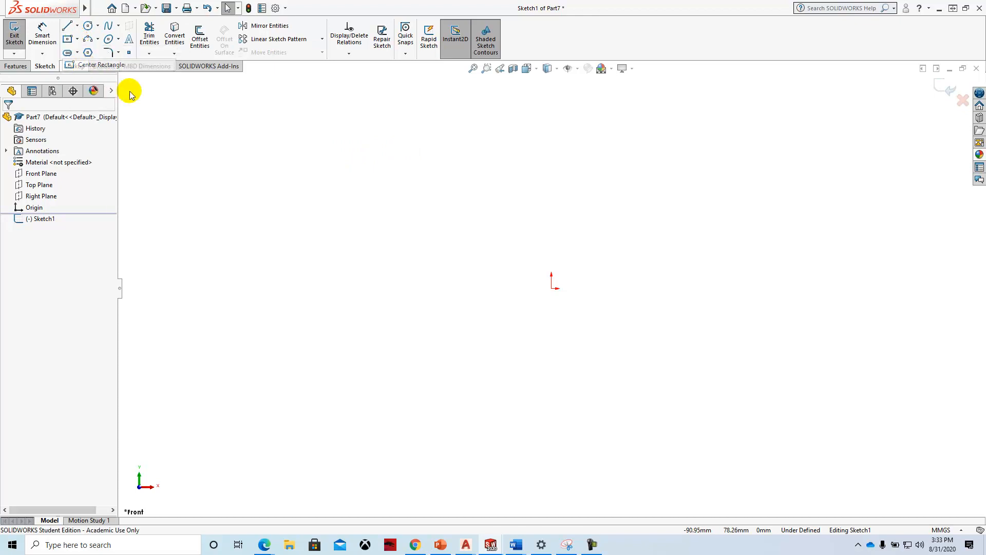
click(552, 289)
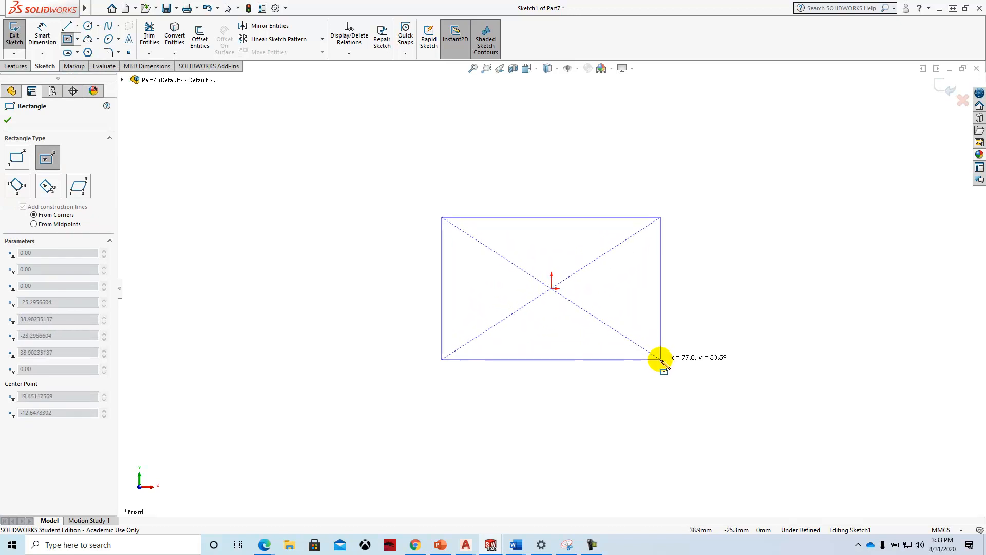
click(661, 360)
mouse_move(2, 5)
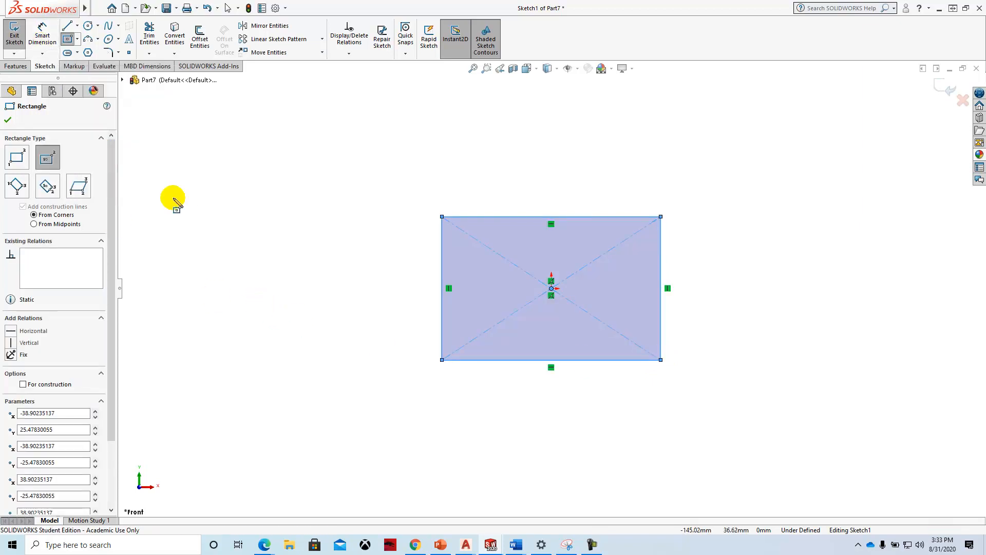
click(551, 289)
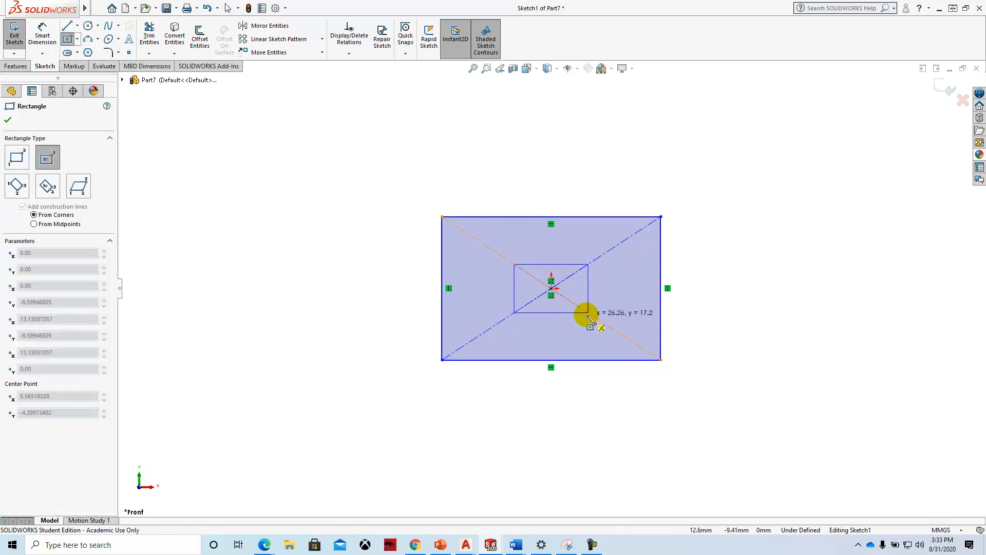
click(586, 315)
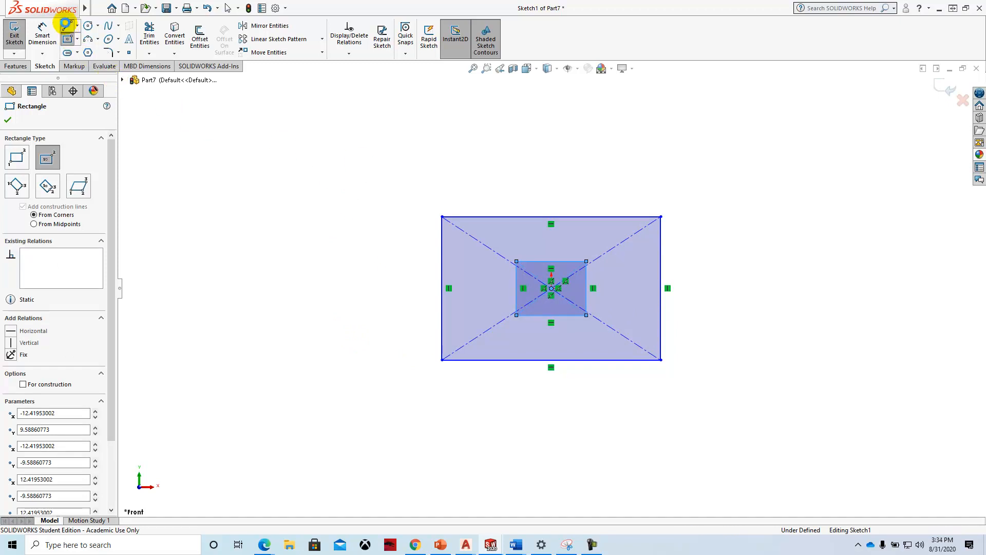
Sketch a three-line notch about 10 mm deep on the outer rectangle's left edge and trim away the edge segment across its opening
click(67, 27)
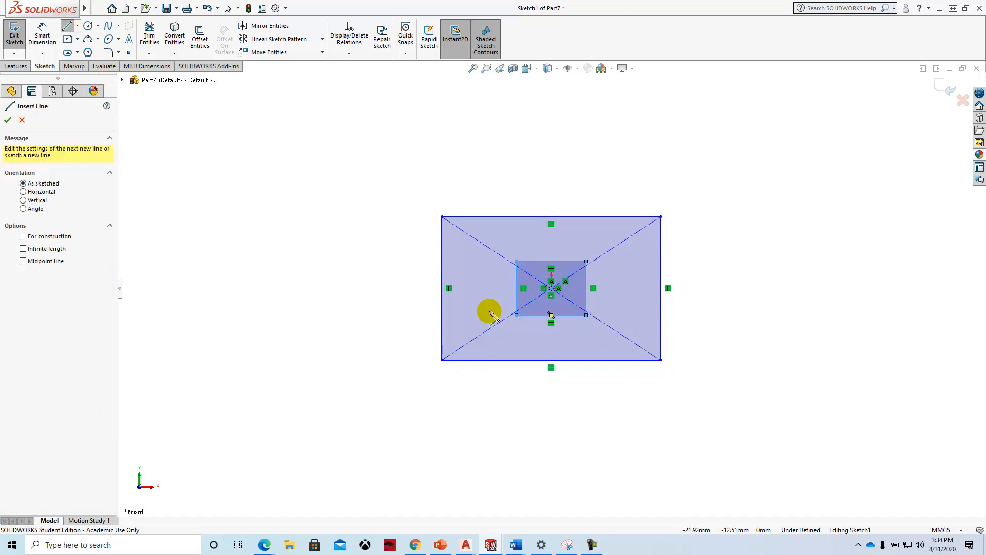
click(442, 243)
click(470, 242)
click(470, 330)
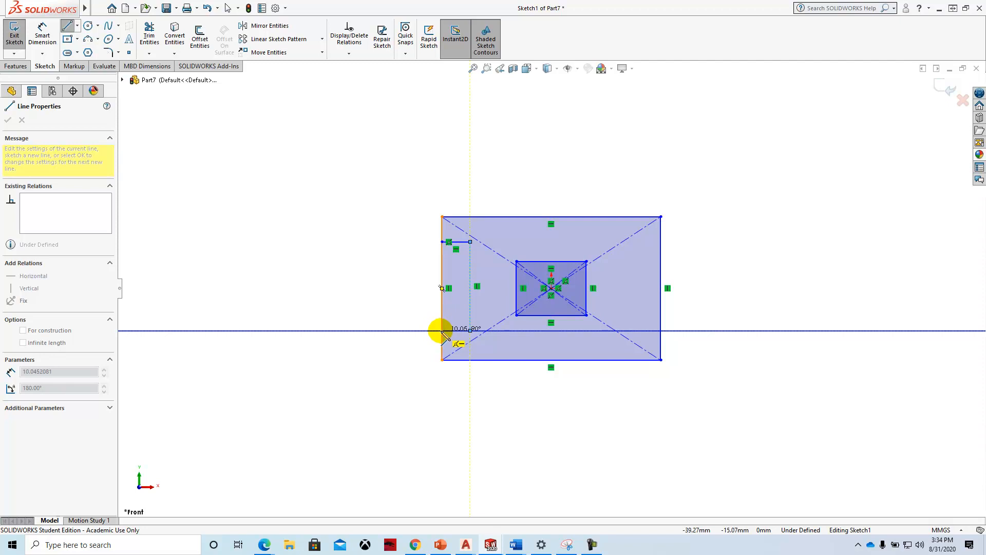
click(442, 330)
key(Escape)
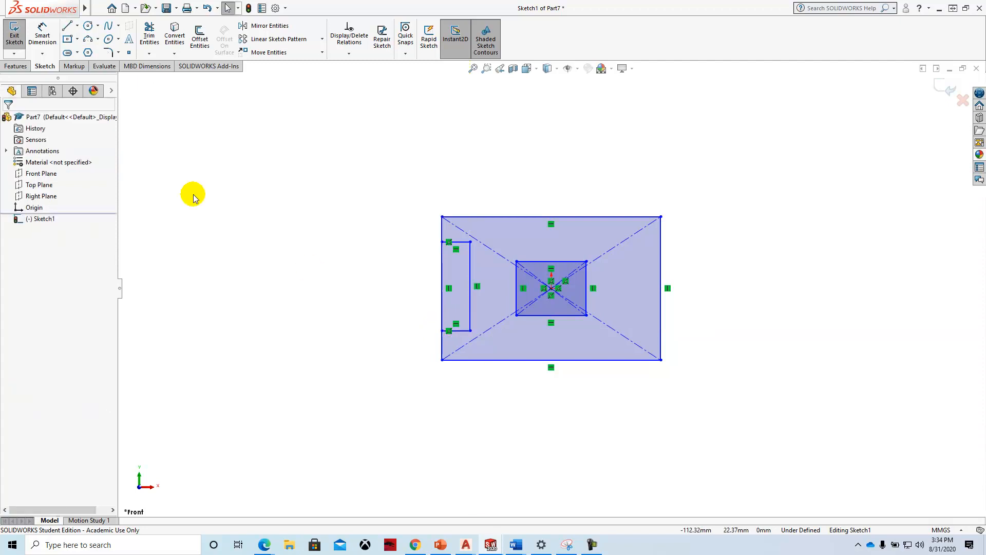
click(149, 35)
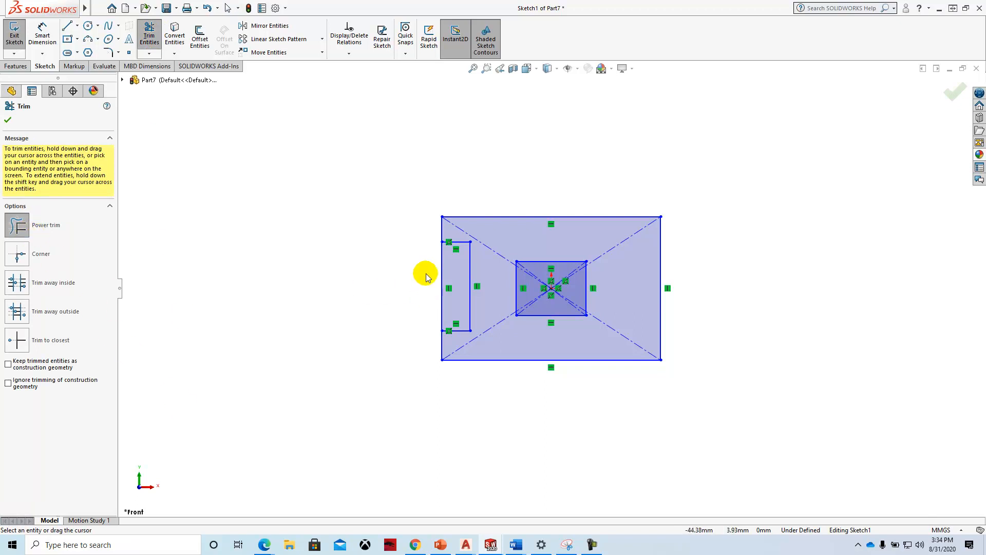
mouse_move(417, 264)
mouse_down()
mouse_move(445, 268)
mouse_move(412, 278)
mouse_up()
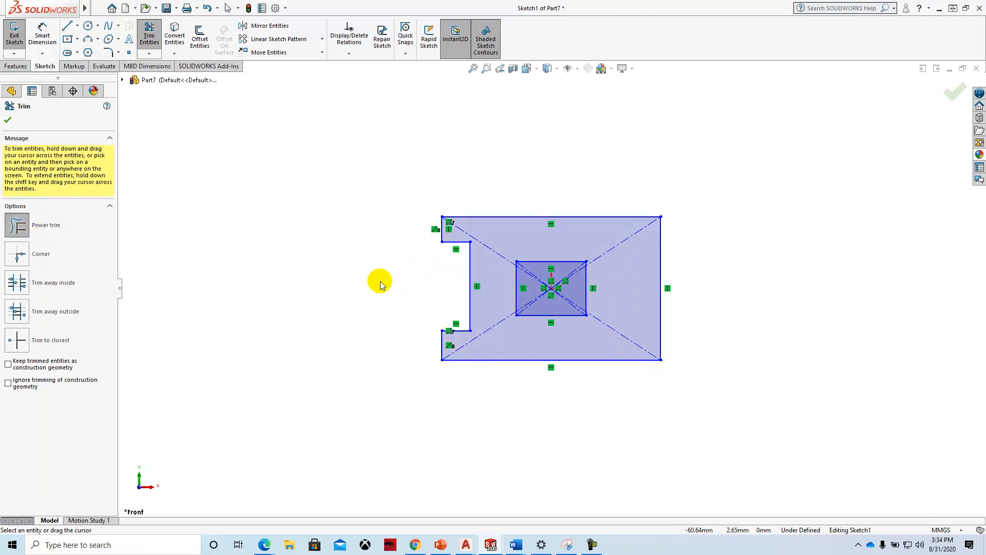
Draw a vertical centerline from the midpoint of the outer rectangle's bottom edge up past its top edge
click(78, 27)
click(90, 52)
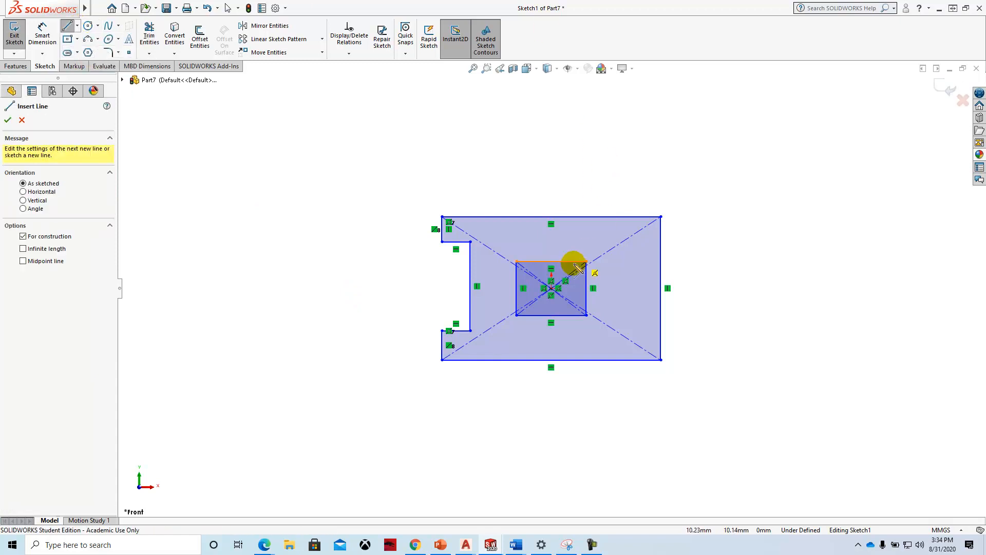
click(551, 359)
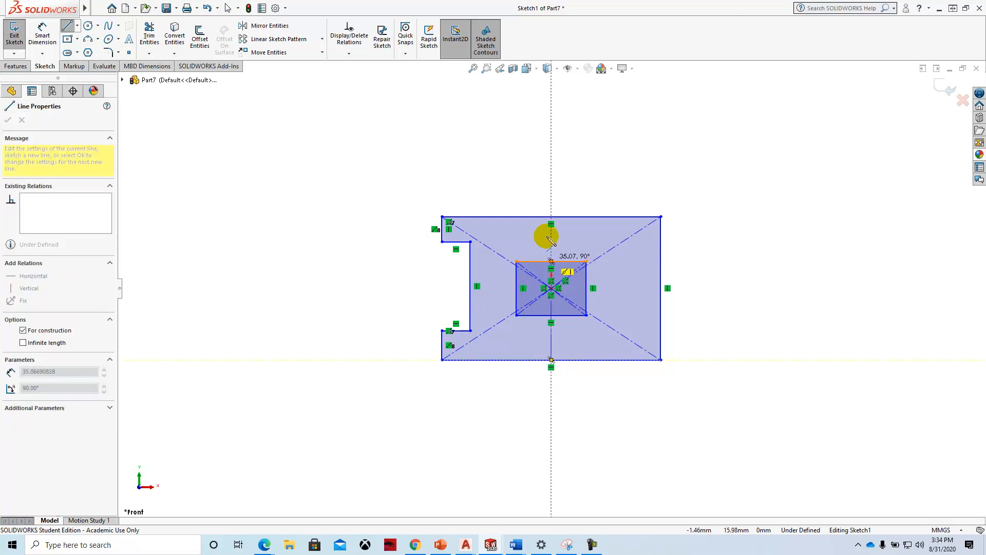
click(550, 184)
key(Escape)
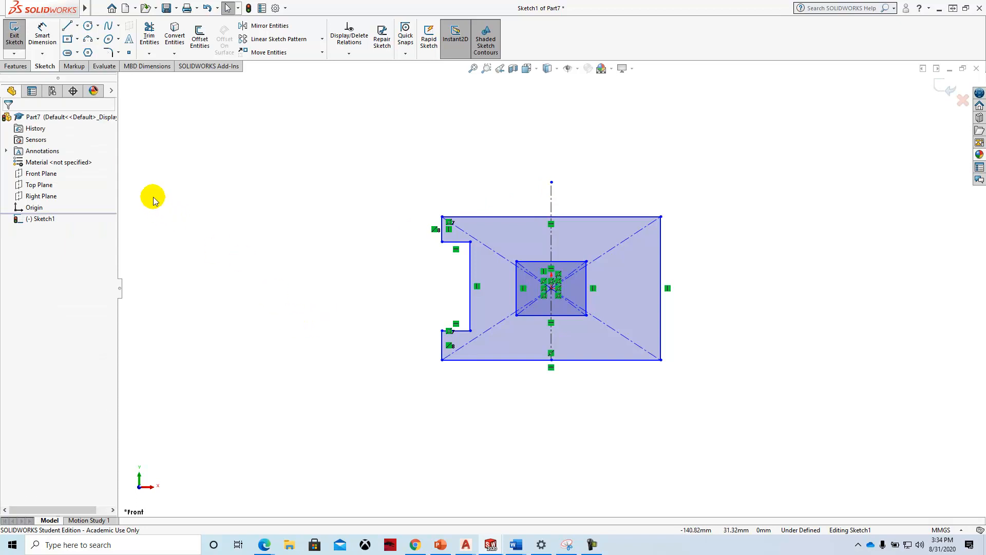
Mirror the three notch lines about the vertical centerline and trim the right edge across the mirrored notch's opening
click(265, 26)
mouse_move(422, 237)
mouse_down()
mouse_move(469, 278)
mouse_move(485, 346)
mouse_up()
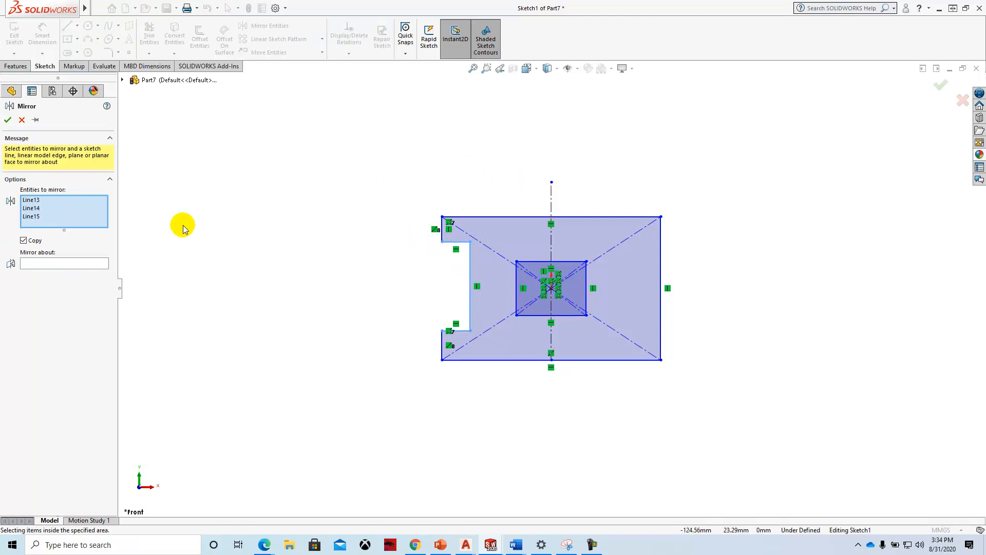
click(79, 263)
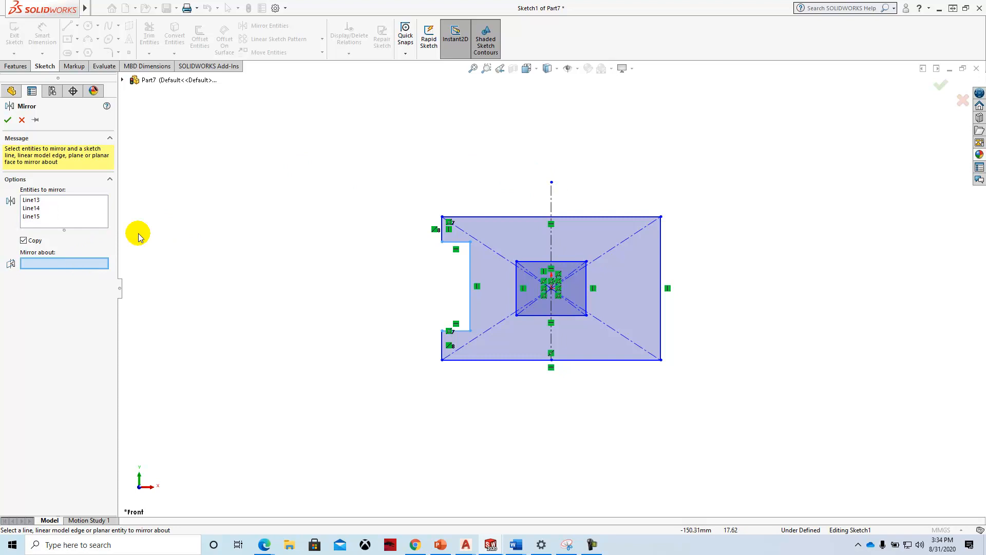
click(553, 200)
right_click(552, 199)
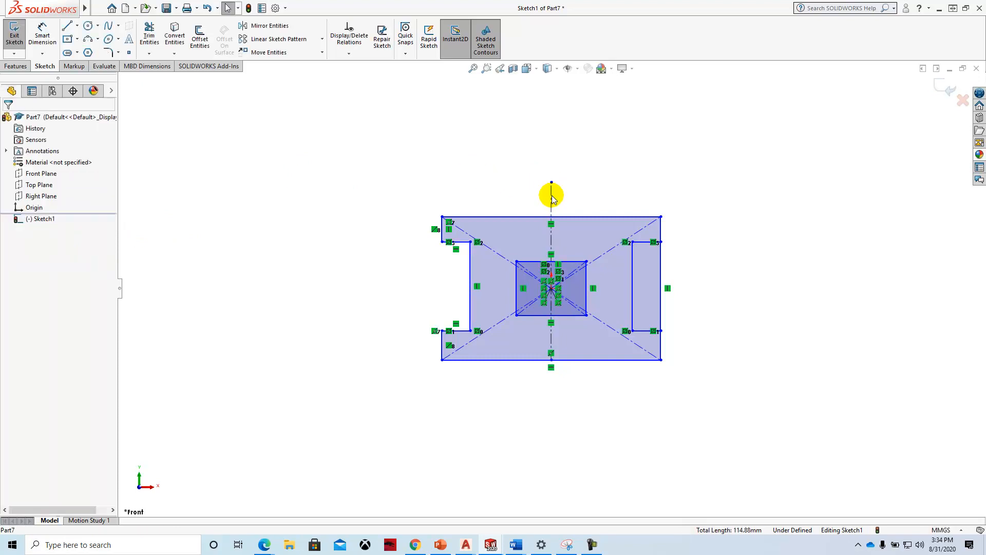
click(149, 35)
drag(674, 269, 654, 266)
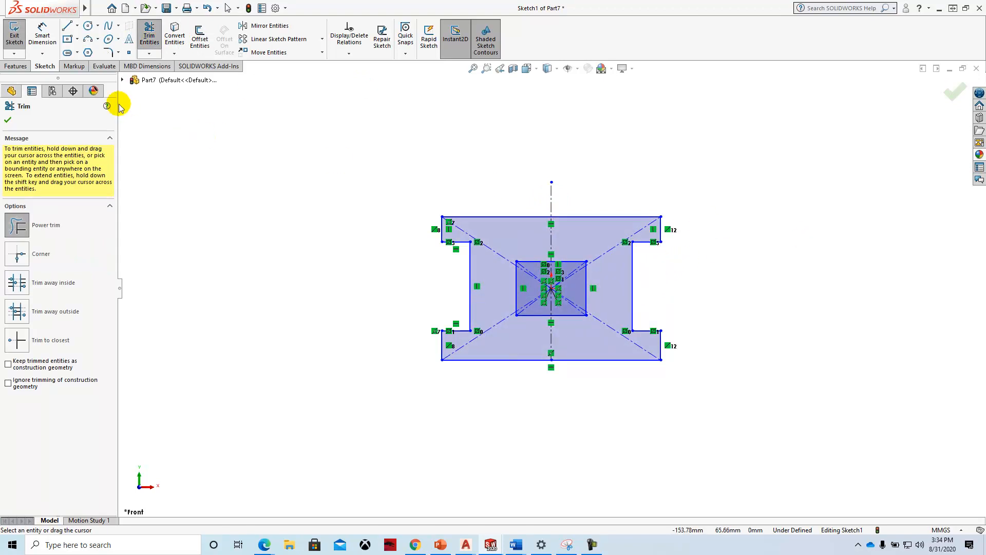
Dimension the profile's bottom edge with Smart Dimension and set its length to 80 mm
click(45, 32)
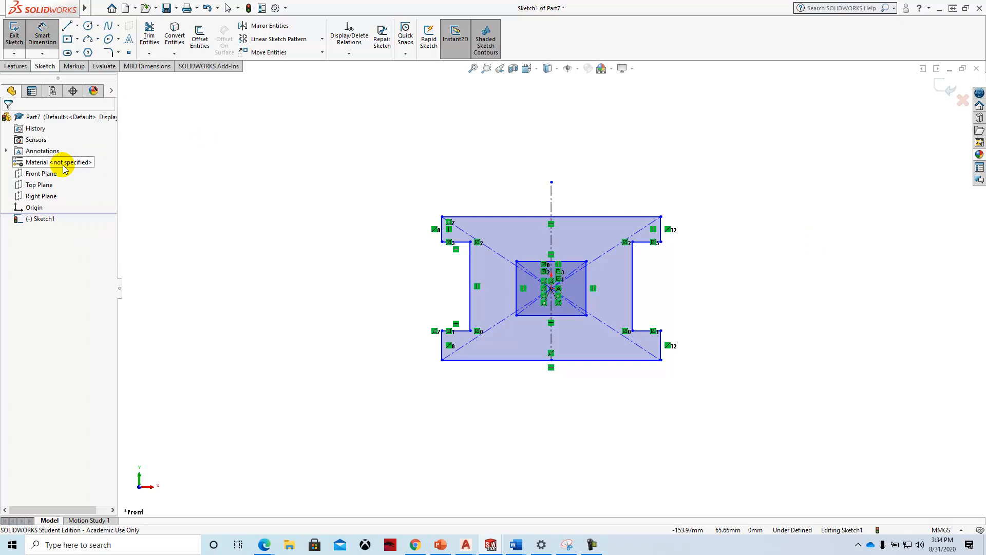
click(594, 362)
click(561, 438)
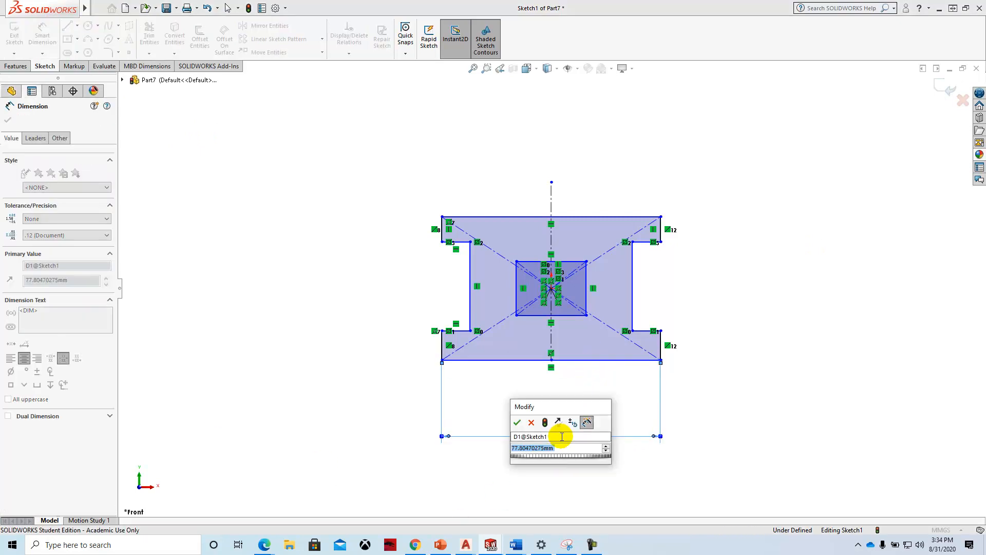
text(80)
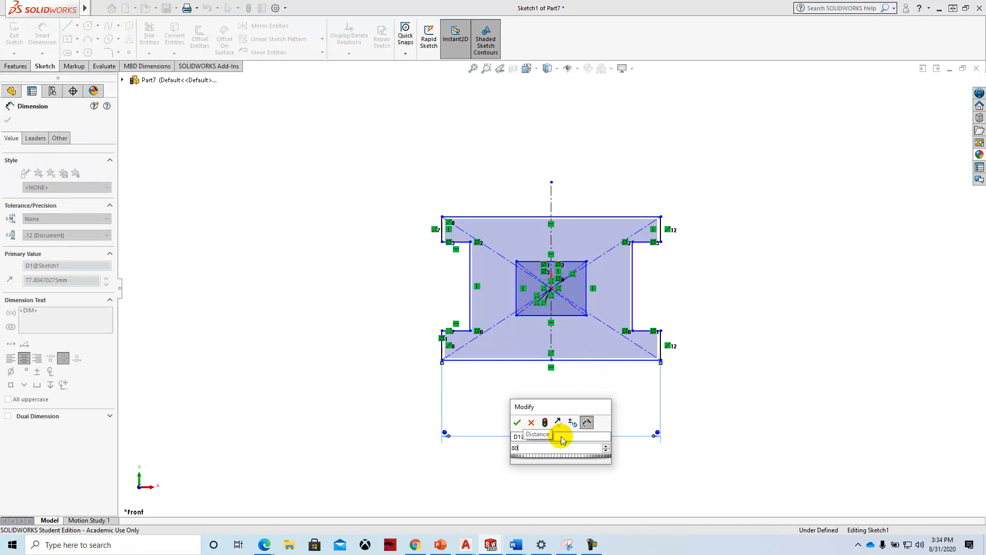
key(Return)
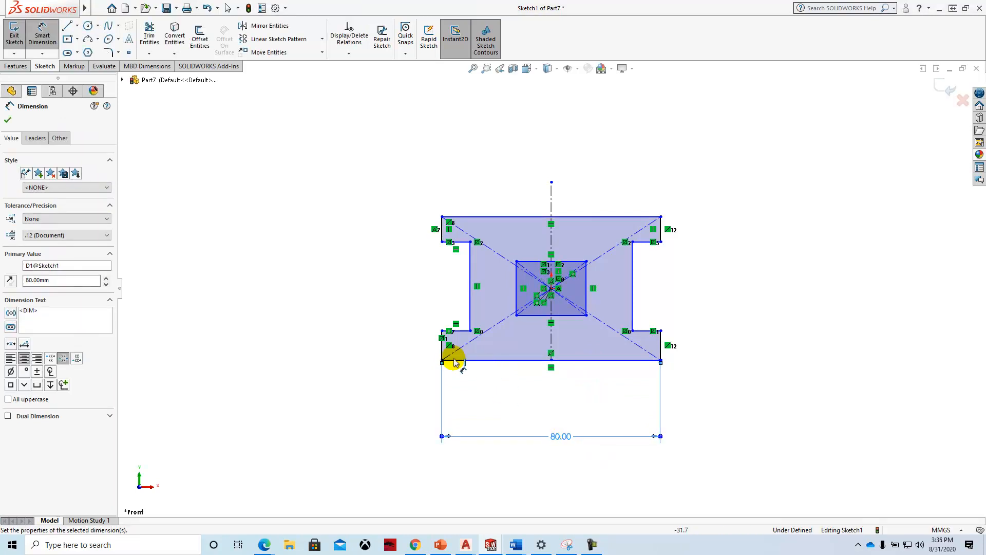
Dimension the lower-left flange's short vertical edge and set its height to 10 mm
click(443, 352)
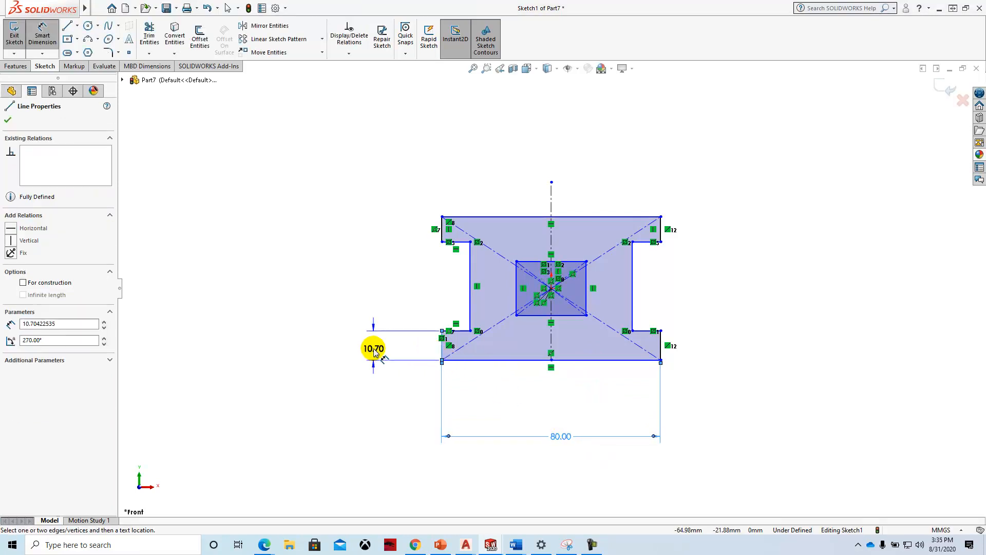
click(374, 350)
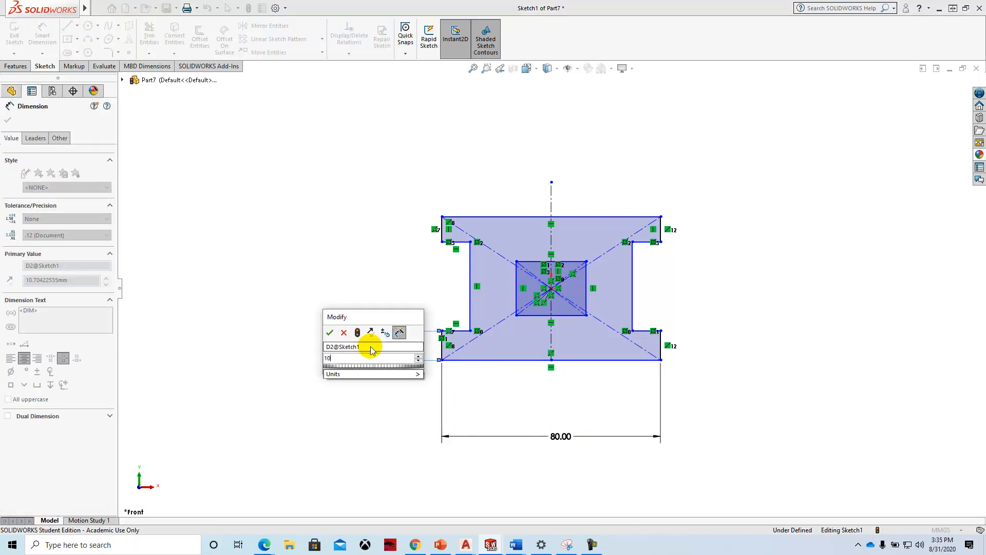
key(Return)
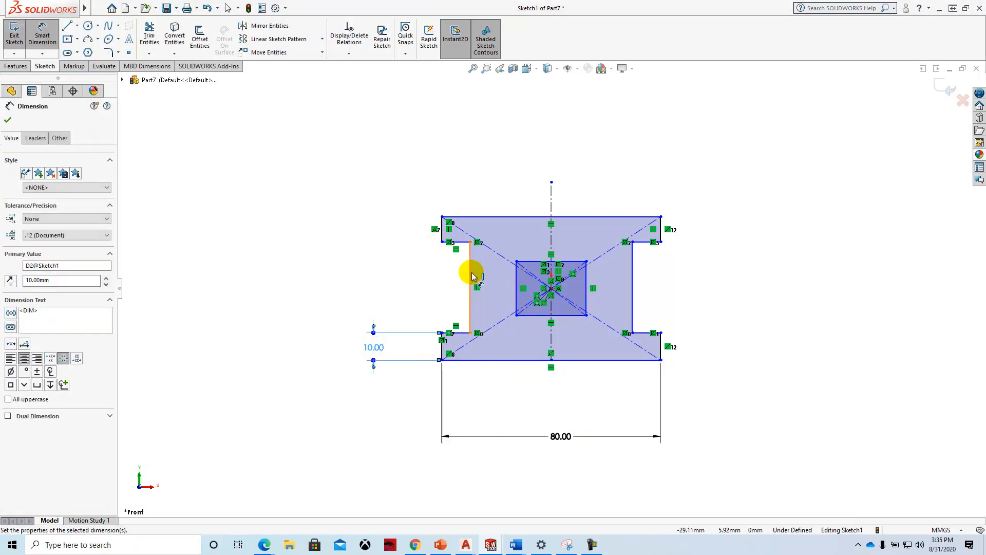
Dimension the left notch's vertical edge at 30 mm and the upper-left flange's short vertical edge at 10 mm
click(471, 276)
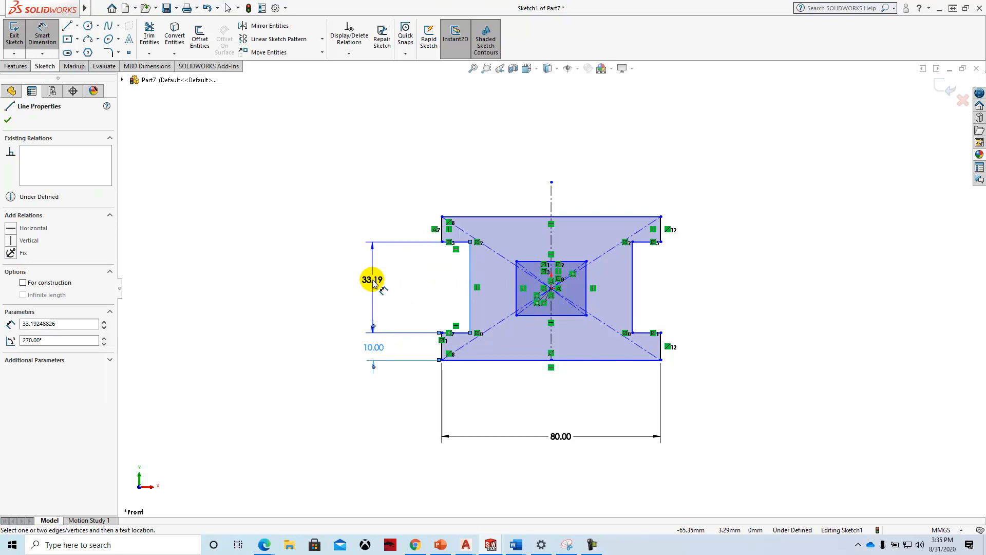
click(374, 283)
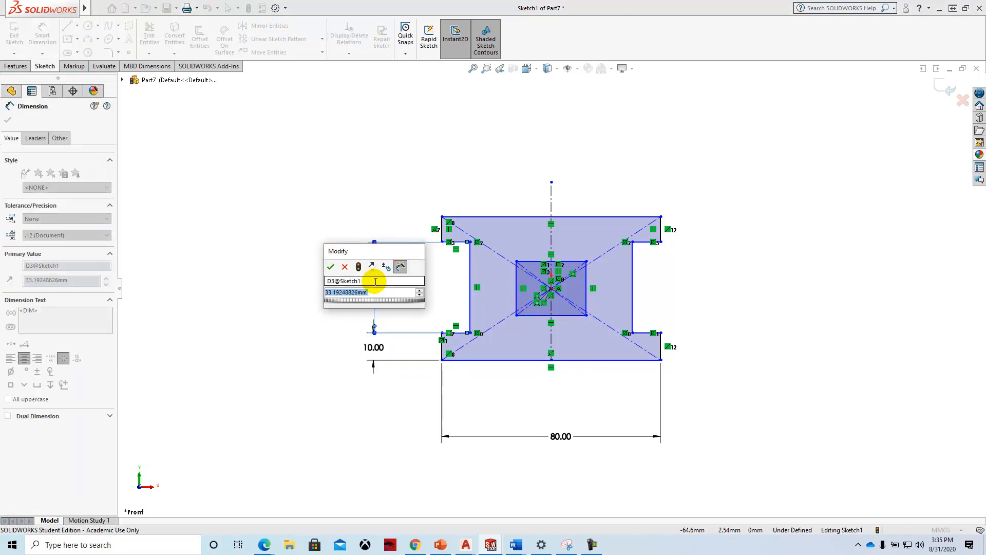
text(3)
key(Return)
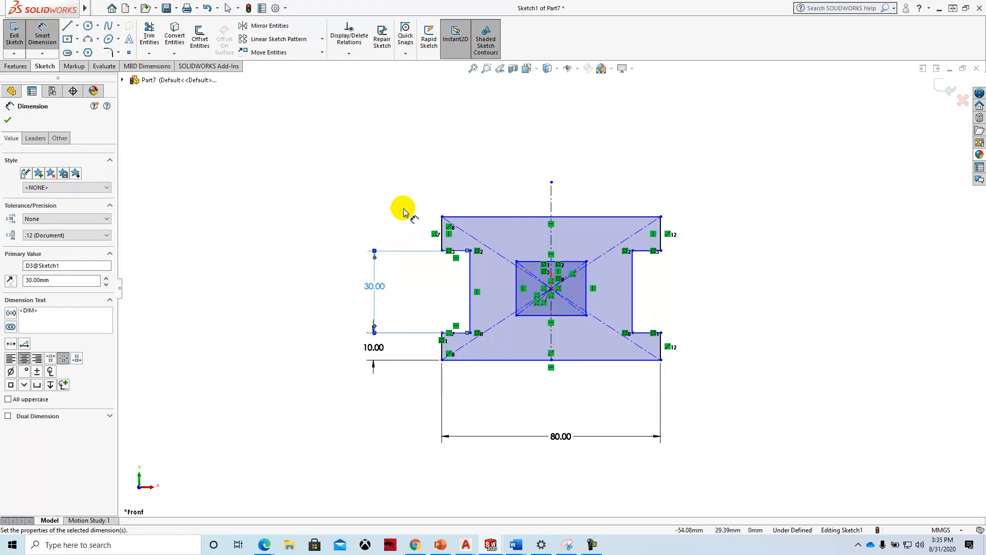
click(442, 230)
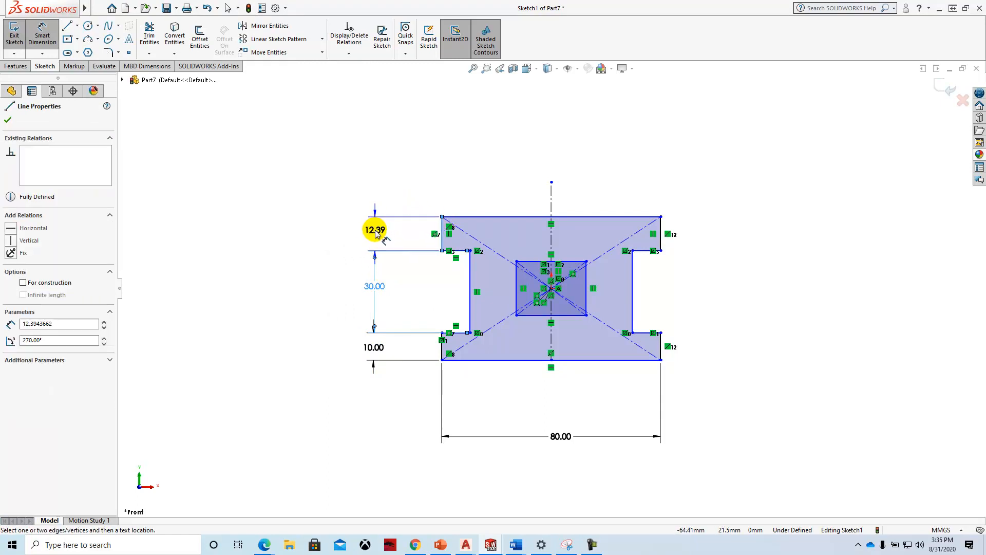
click(375, 232)
text(10)
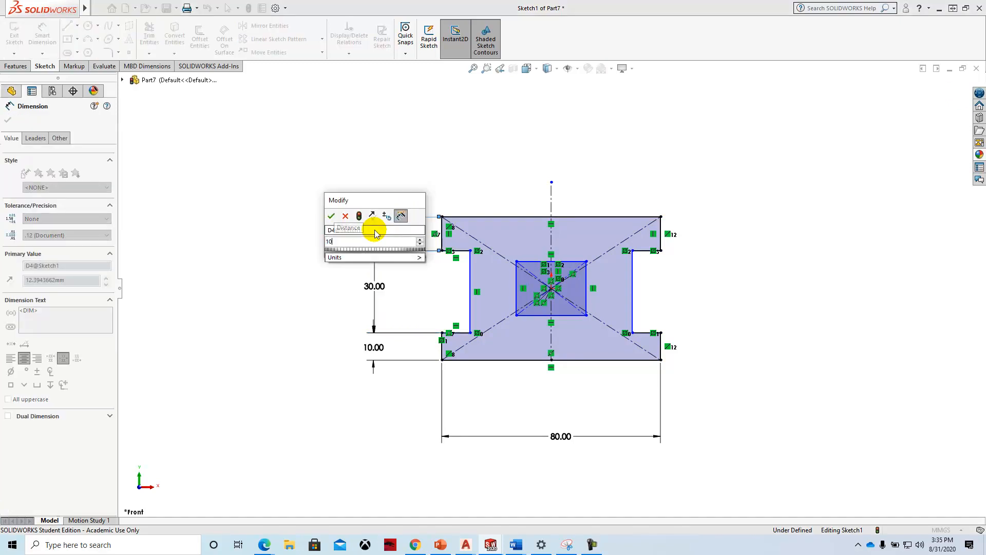
key(Return)
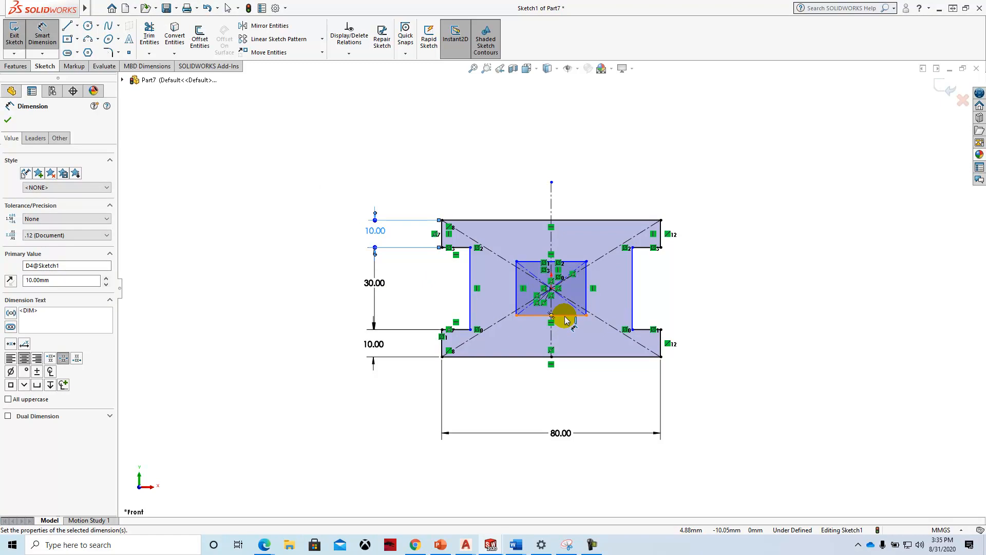
Dimension the inner rectangle to 30 mm wide and 20 mm high
click(569, 261)
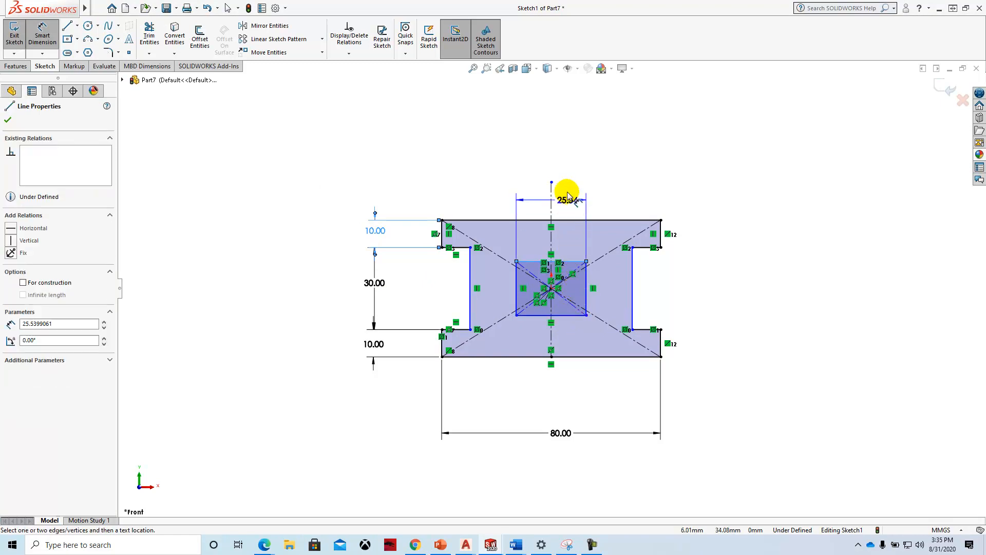
click(555, 147)
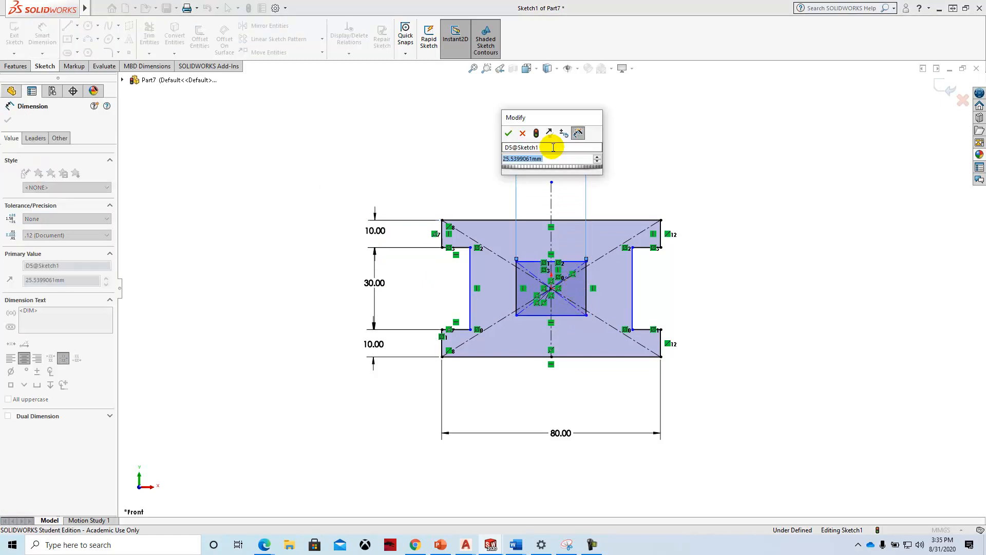
text(30)
key(Return)
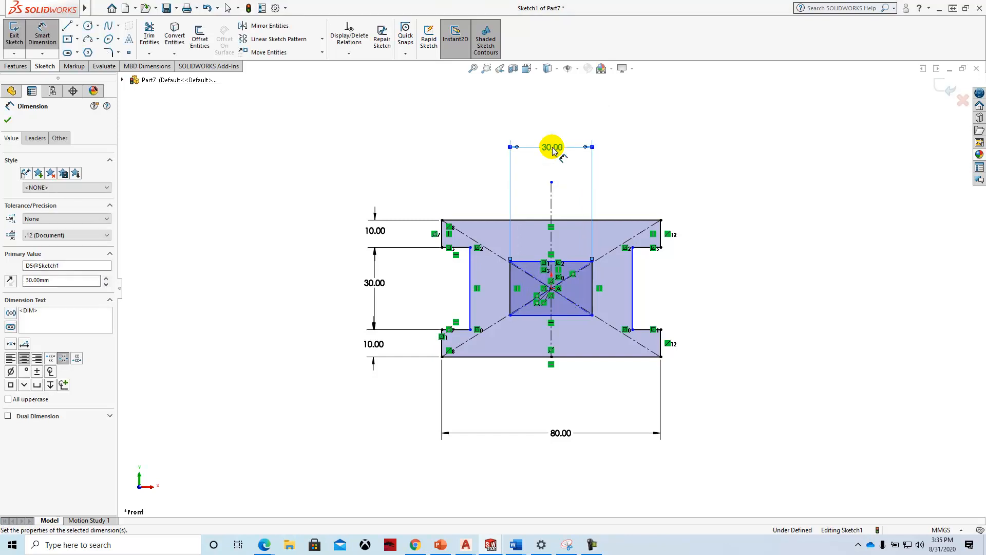
click(592, 280)
click(716, 287)
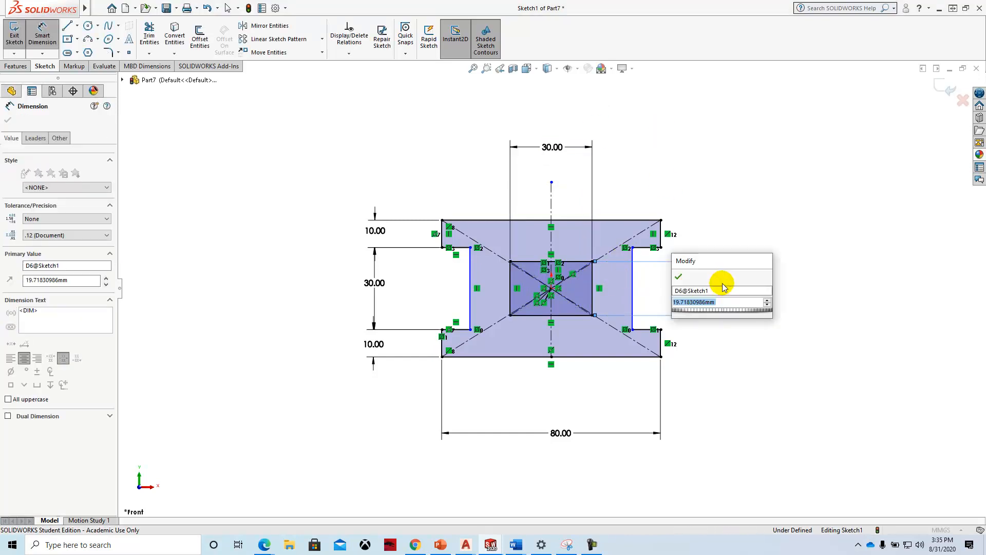
text(20)
key(Return)
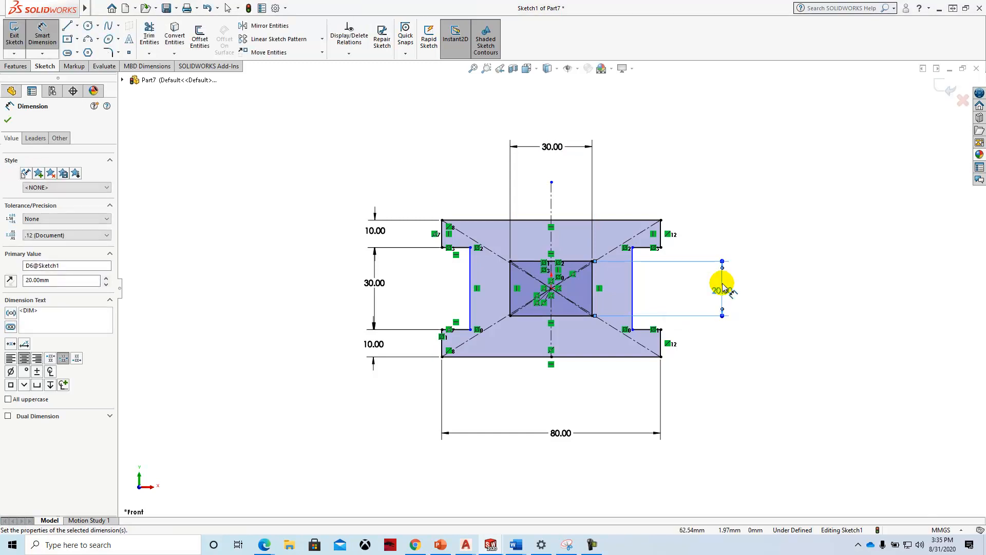
Dimension the left notch's lower horizontal edge, set its depth to 15 mm, and finish dimensioning
click(456, 330)
click(464, 384)
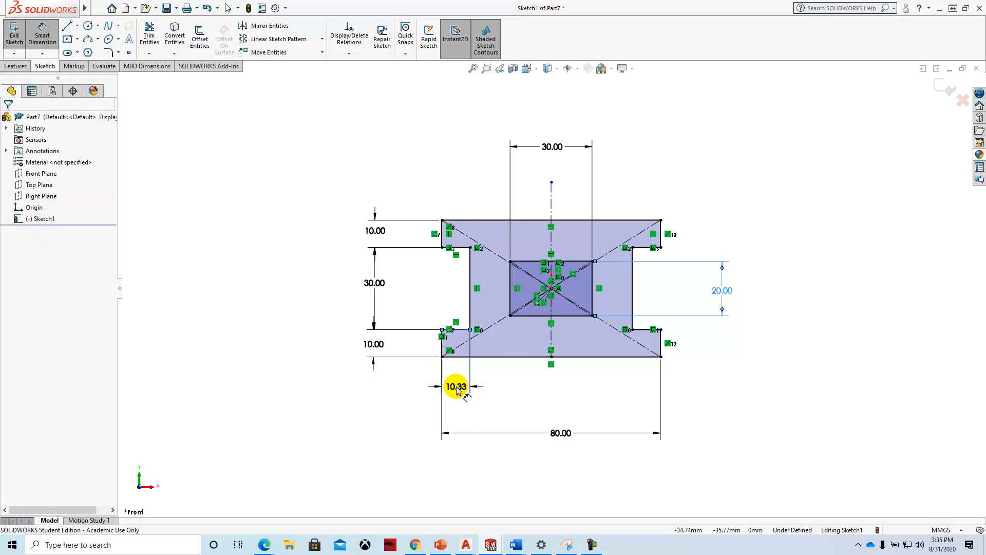
text(15)
key(Return)
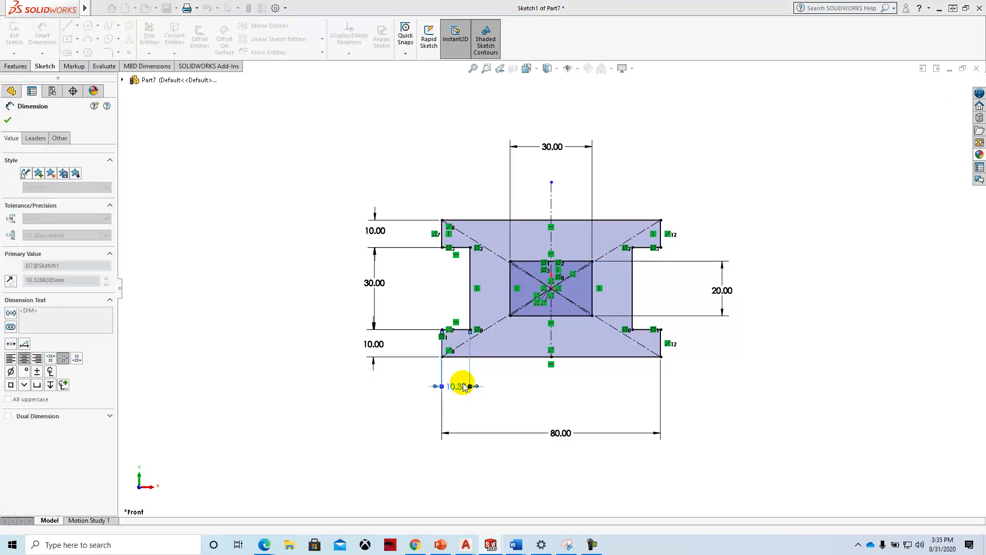
click(9, 121)
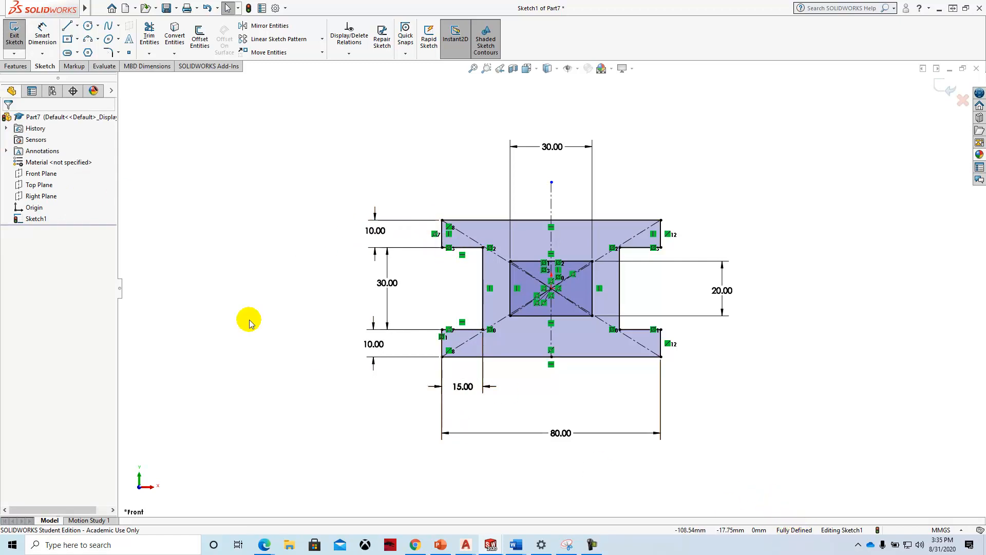
Extrude the I-shaped profile as a boss with the Mid Plane end condition and a depth of 50 mm
click(16, 67)
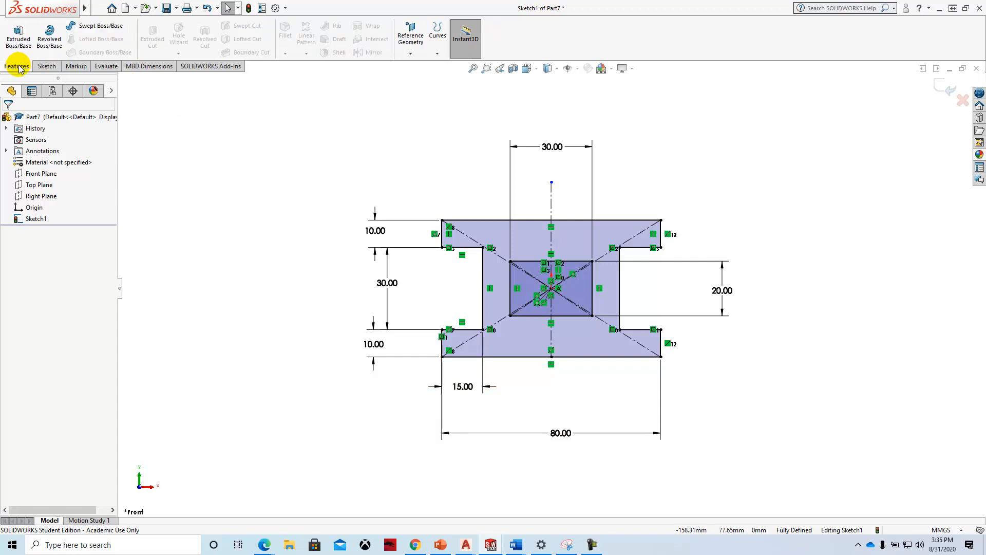
click(19, 41)
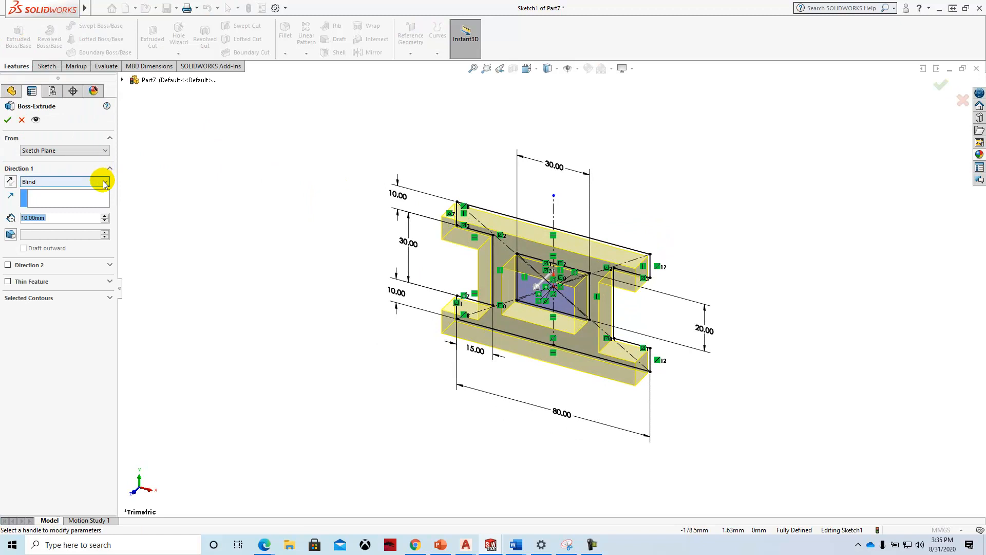
click(105, 182)
click(57, 225)
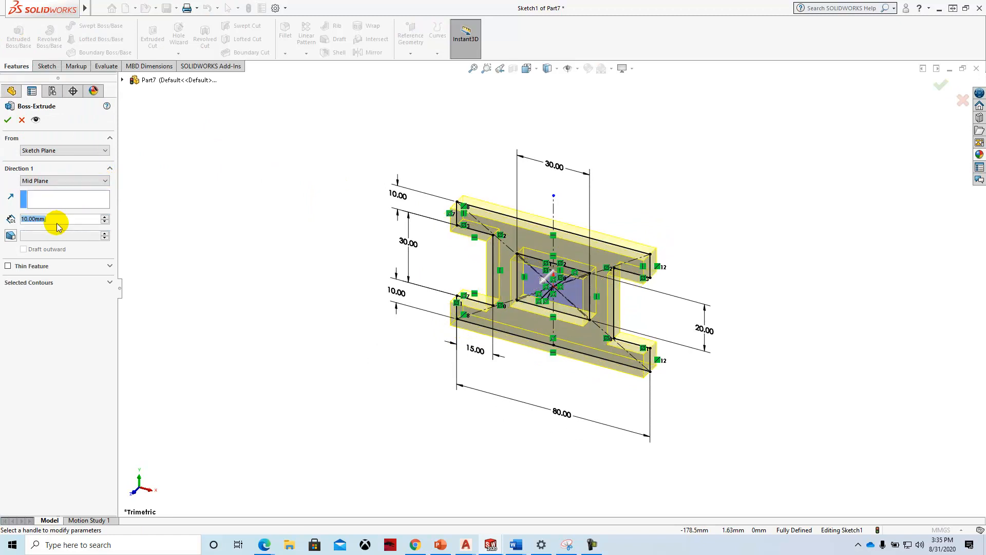
click(105, 217)
click(105, 217)
click(105, 216)
click(105, 217)
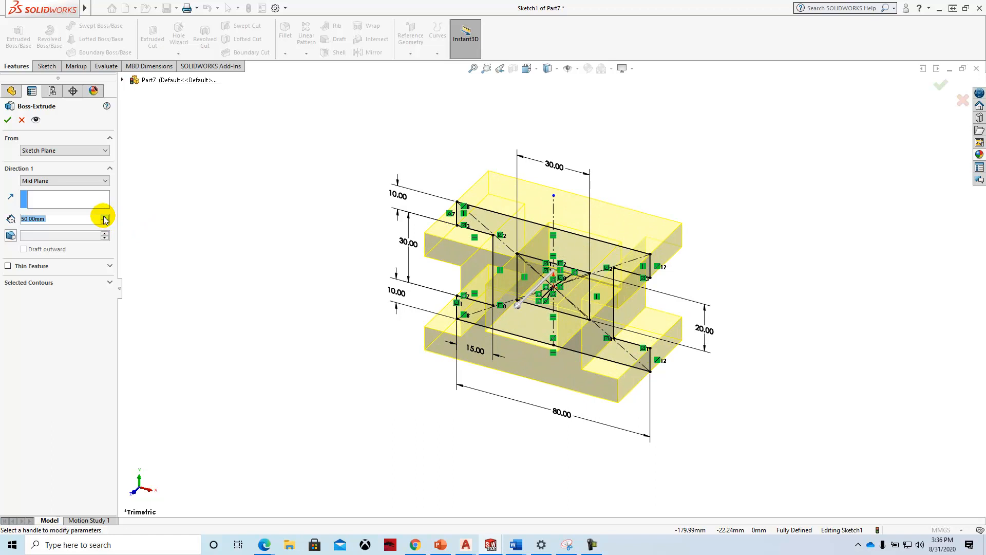
click(8, 120)
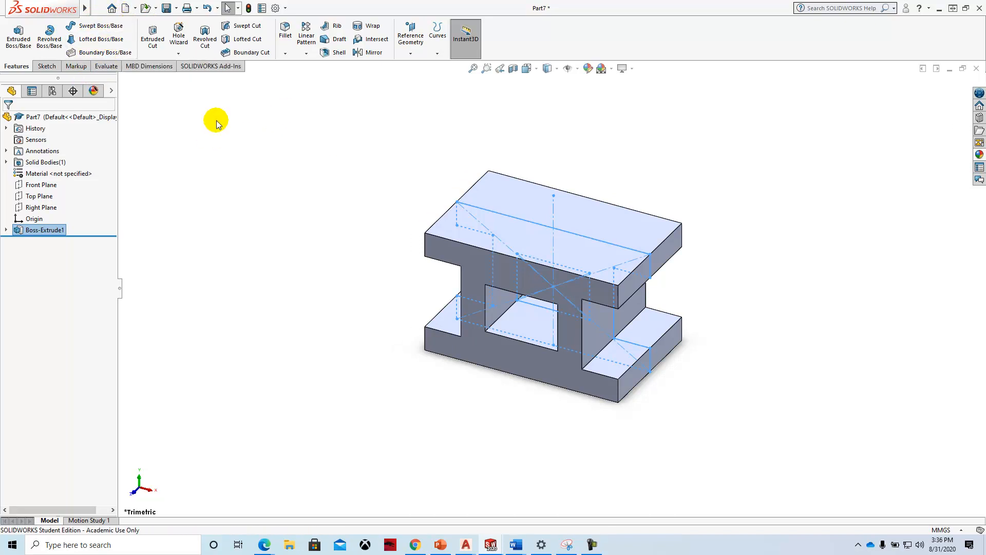
Save the part in the CAD-230 folder under the file name JPC-Exercise 1
click(112, 8)
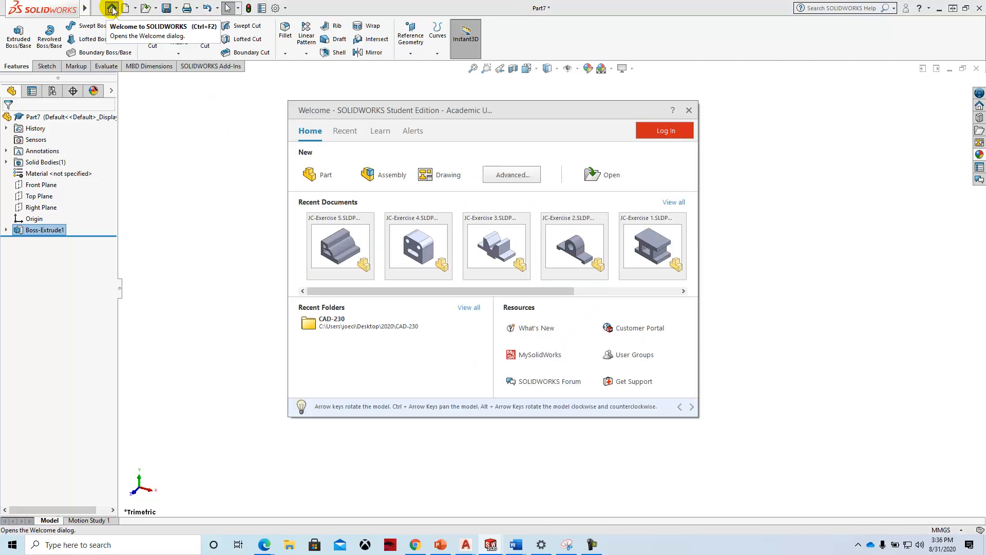
click(689, 111)
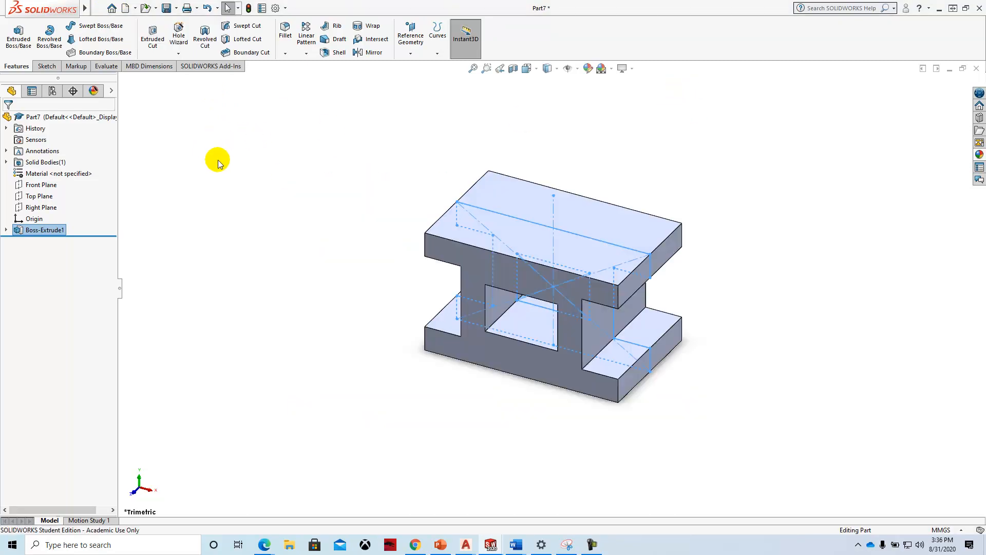
click(167, 9)
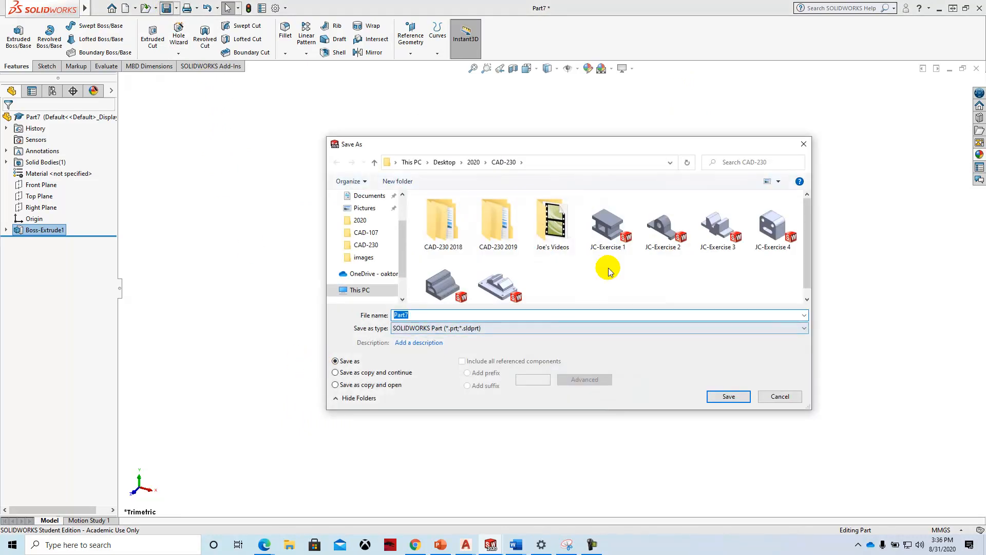
text(JPC-Exercise 1)
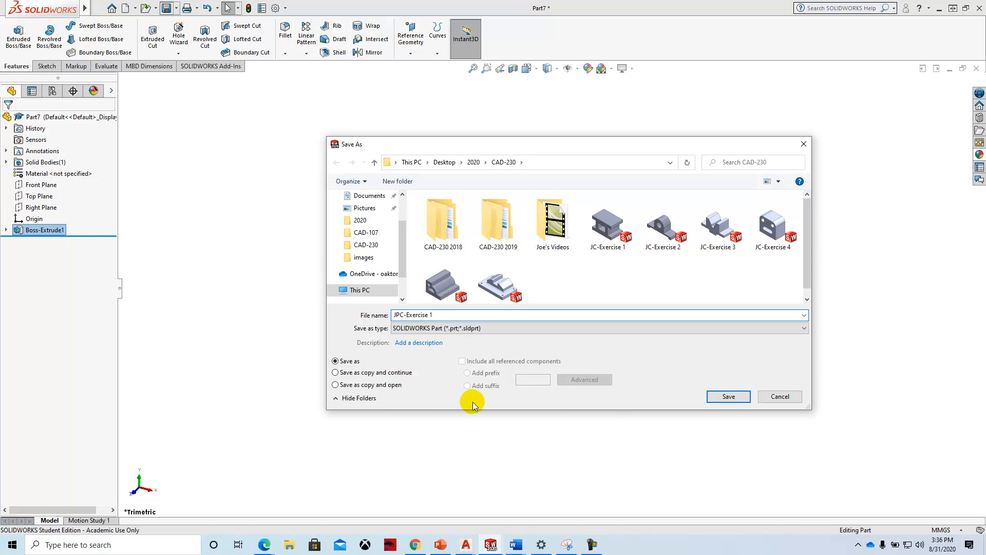
click(729, 396)
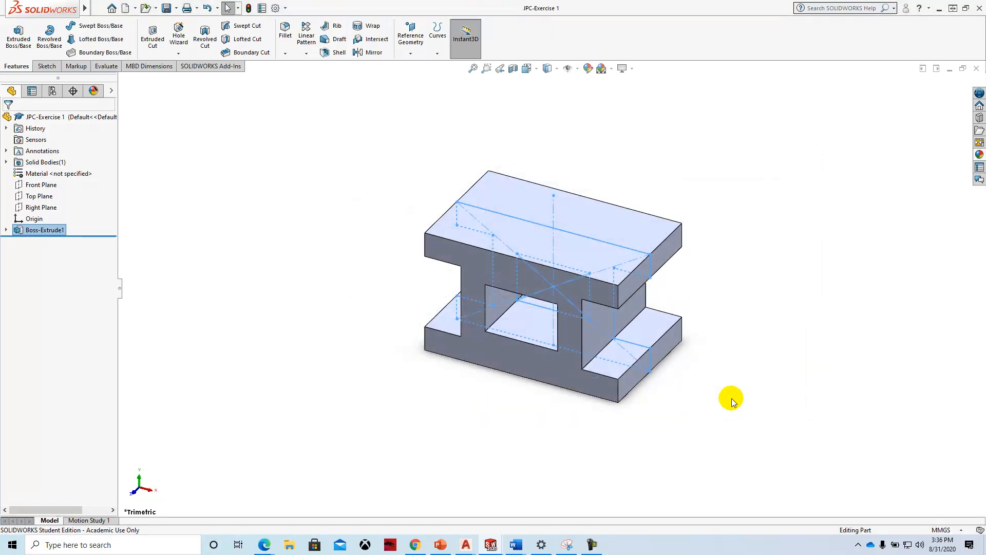
click(589, 71)
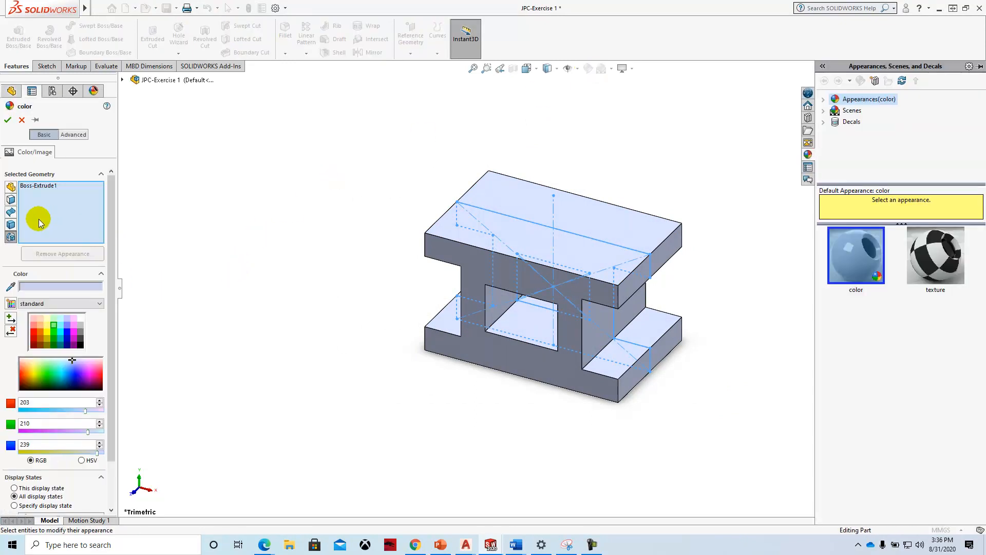
right_click(35, 216)
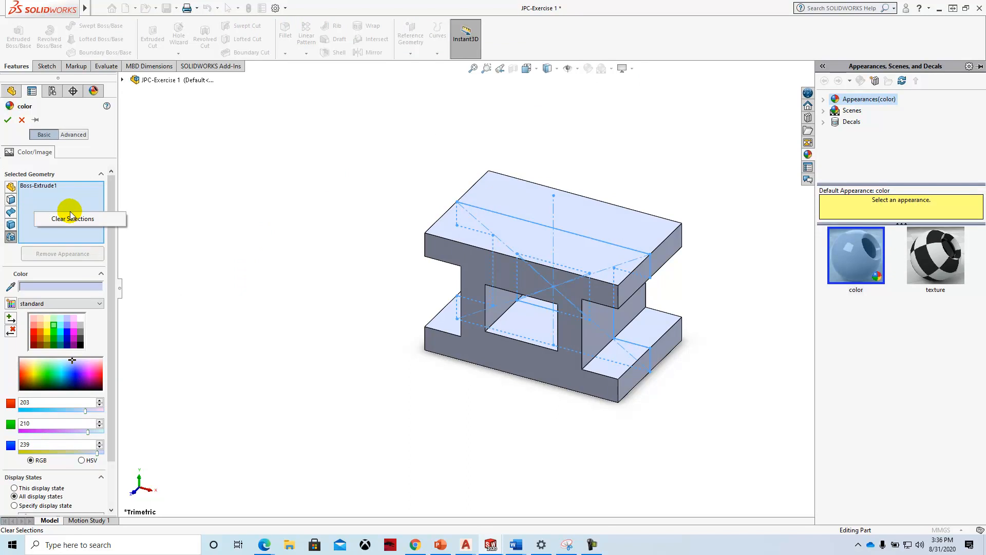
click(73, 218)
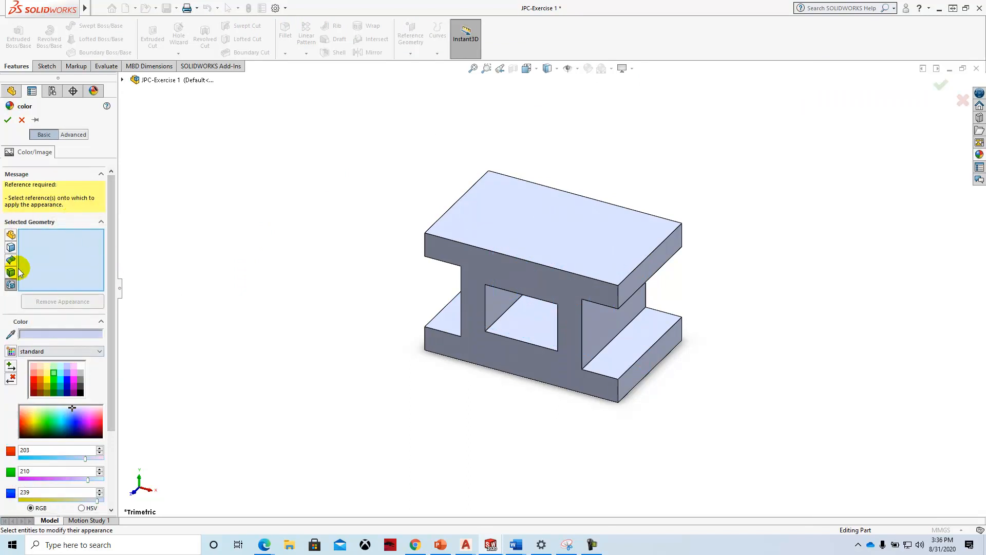
click(64, 381)
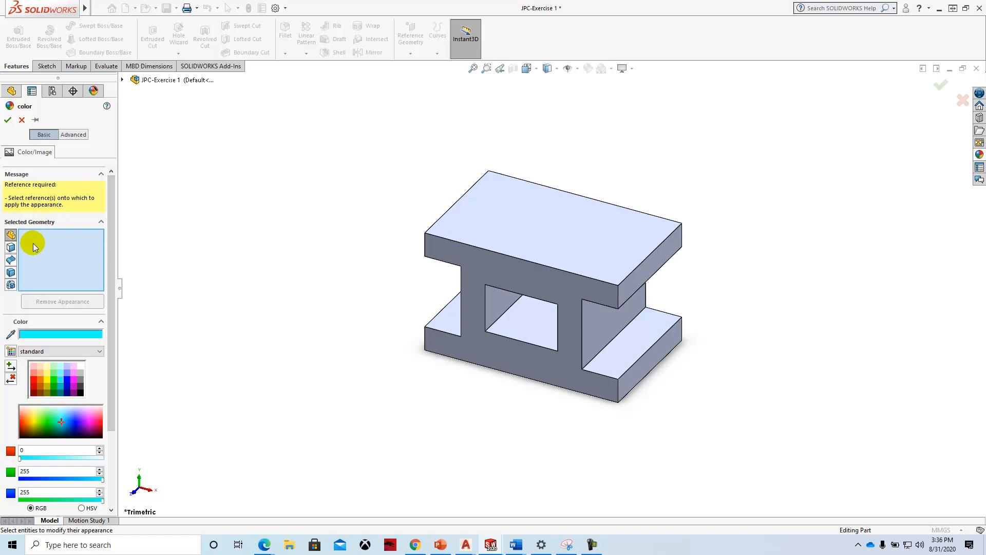
click(22, 122)
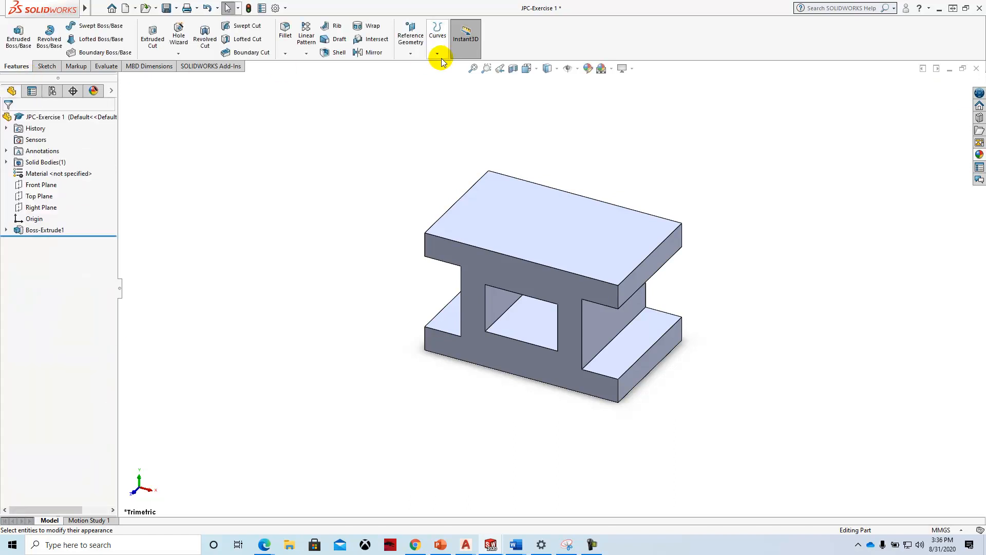
Apply a cyan color appearance (RGB 0, 255, 255) to the whole part
click(588, 68)
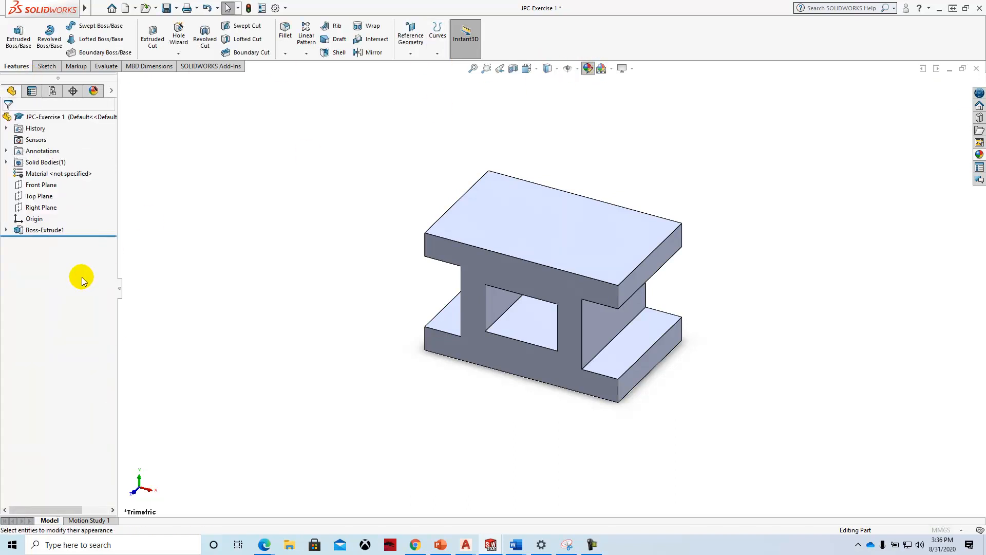
click(57, 331)
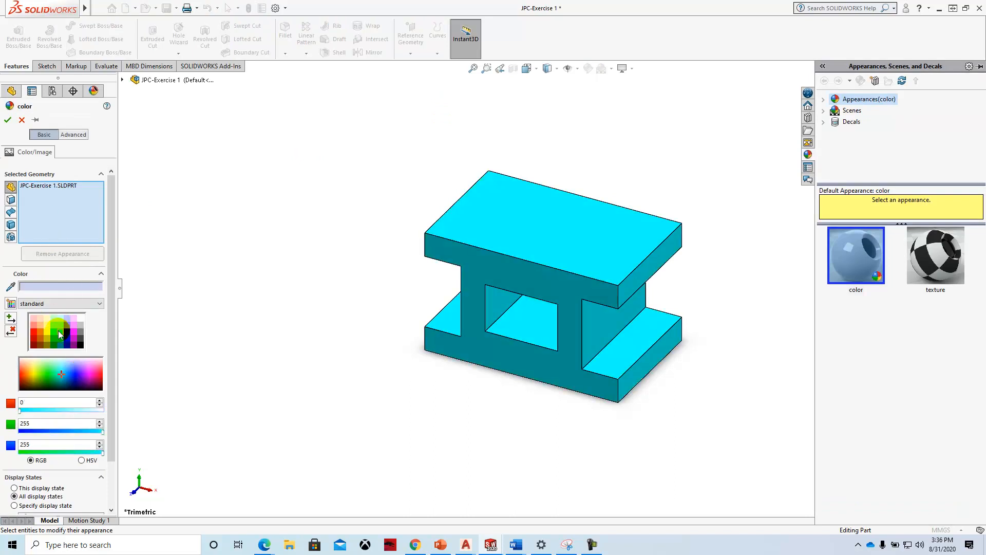
click(7, 121)
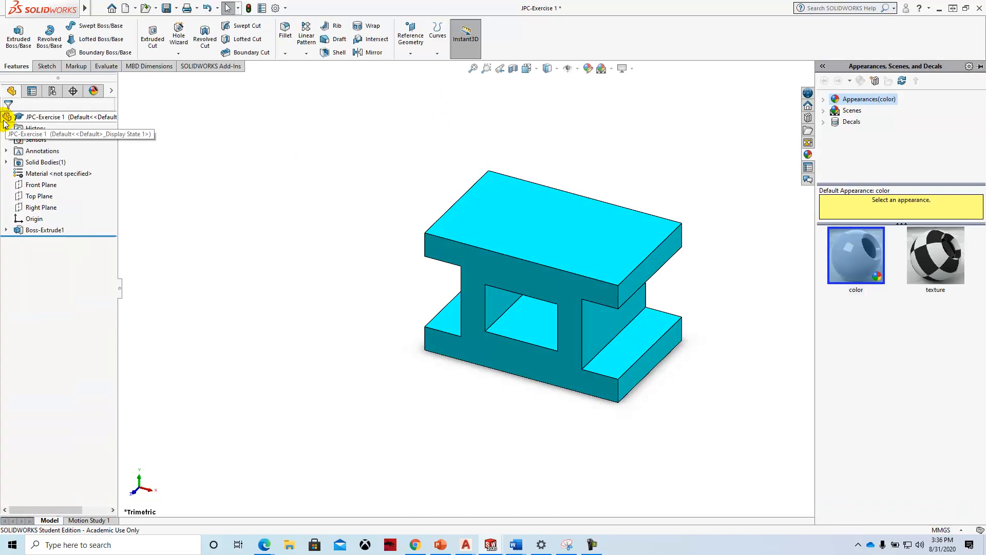